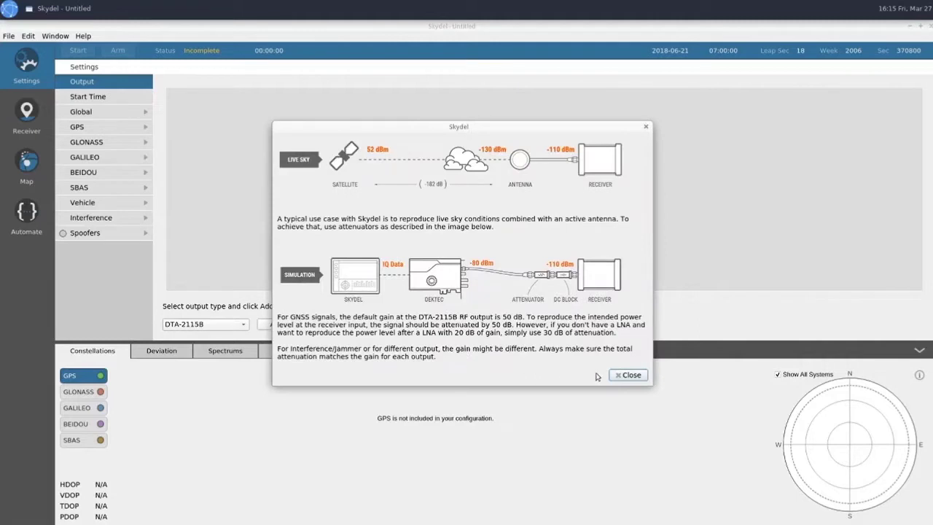
Dismiss the reference power information and add three more DTA-2115B radios to the output list.
left_click(615, 378)
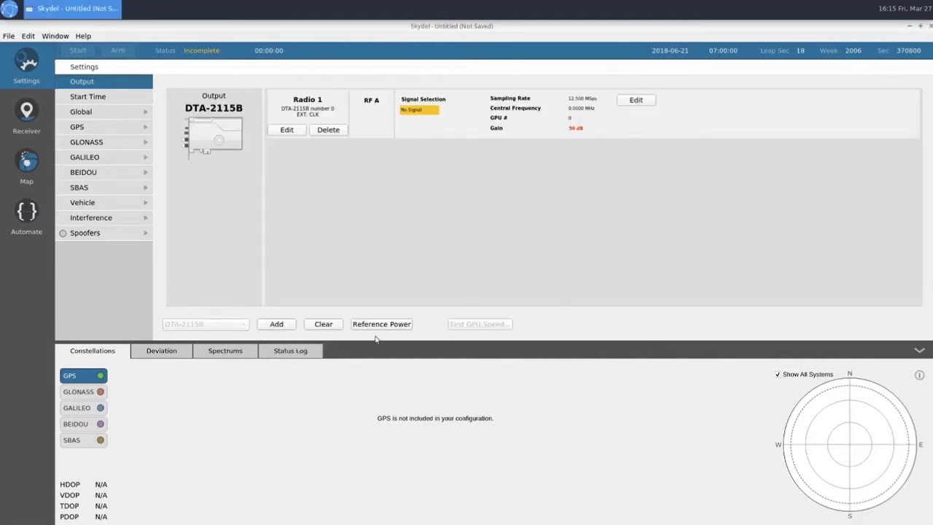
left_click(286, 325)
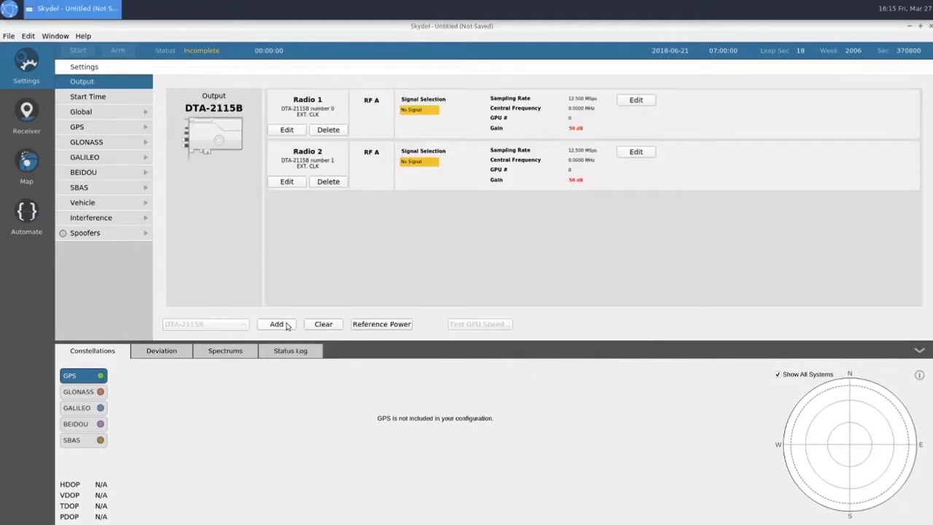
left_click(286, 325)
left_click(286, 325)
Assign the GPS L1 C/A and Galileo E1 signals to Radio 1's upper L-band GNSS output.
left_click(625, 102)
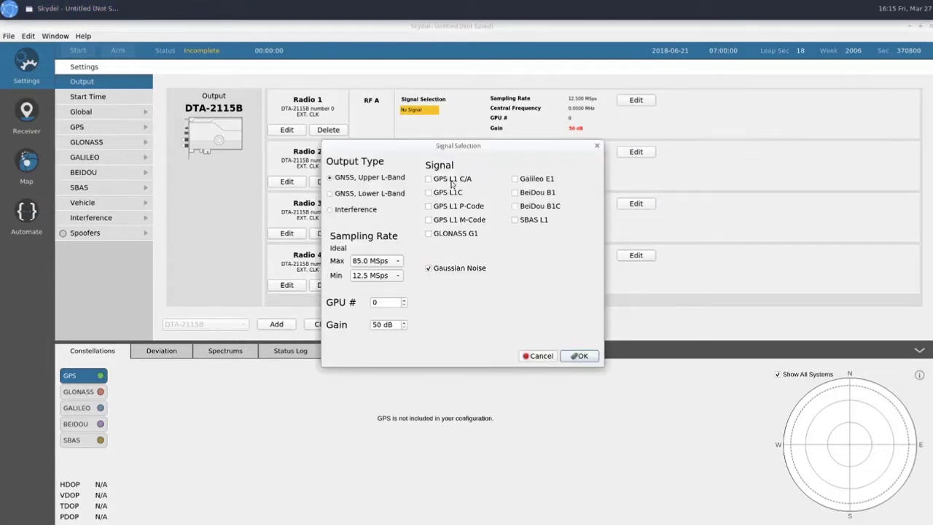
left_click(452, 181)
left_click(527, 182)
left_click(581, 356)
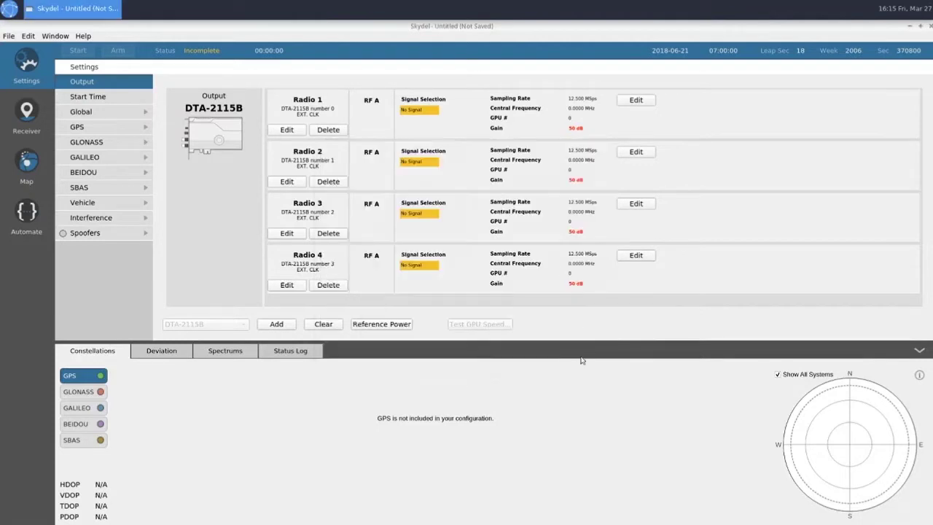
Configure Radio 3 as an Interference output in Group 1, choosing its central frequency by the GPS L1 C/A and Galileo E1 signals.
left_click(639, 206)
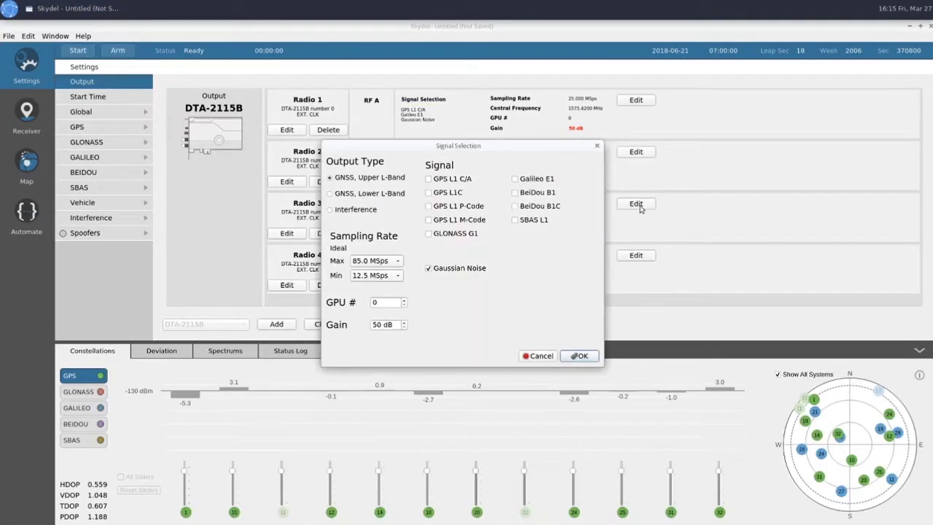
left_click(369, 211)
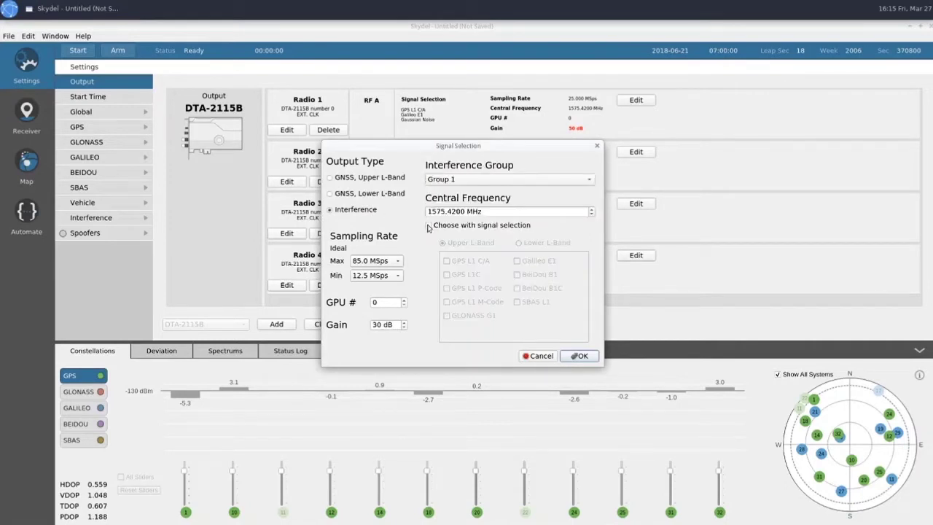
left_click(429, 225)
left_click(446, 262)
left_click(517, 262)
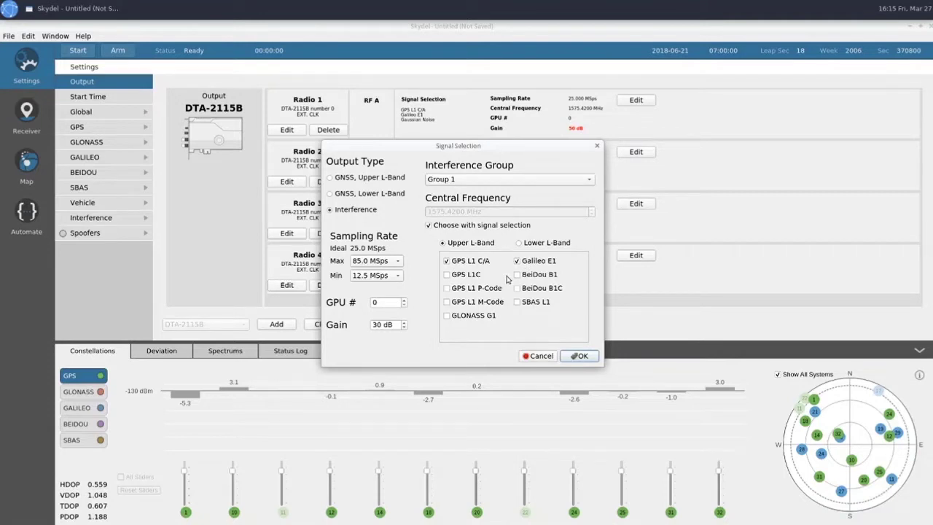
left_click(577, 357)
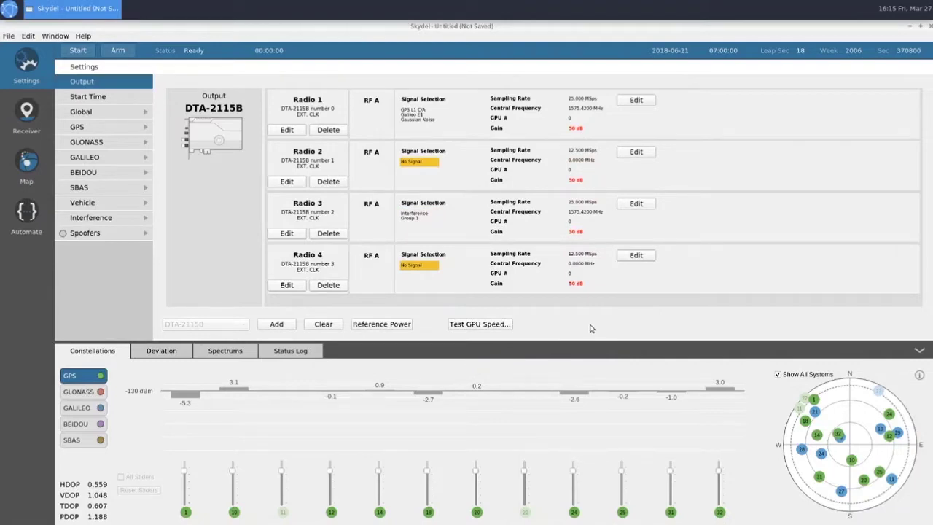
left_click(9, 8)
mouse_move(24, 140)
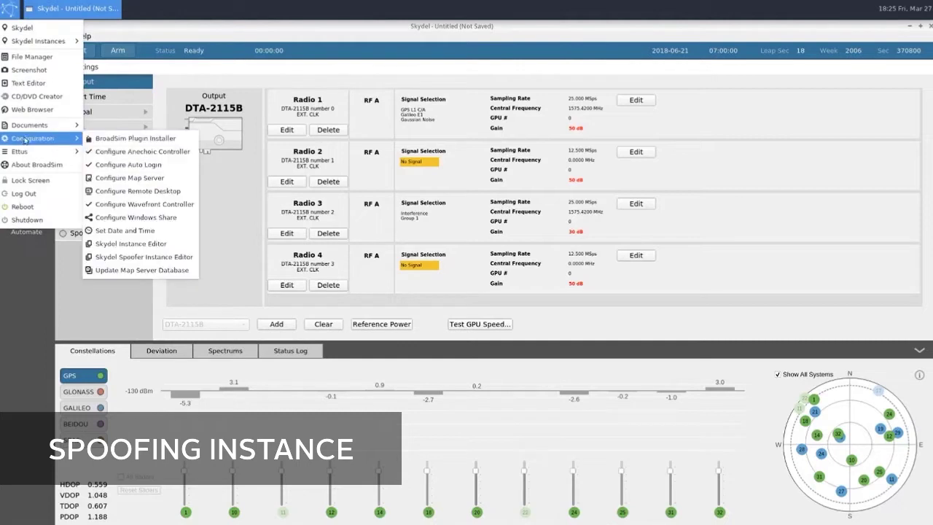
left_click(135, 256)
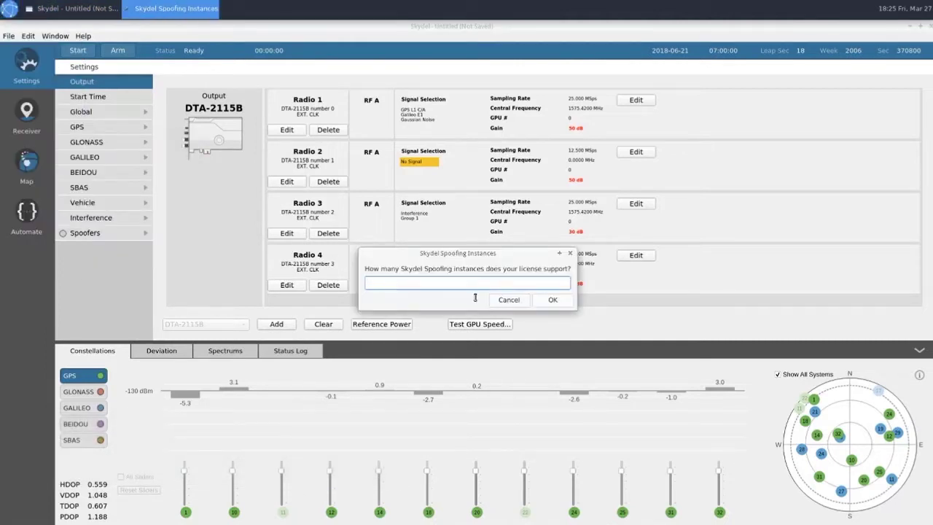
left_click(507, 300)
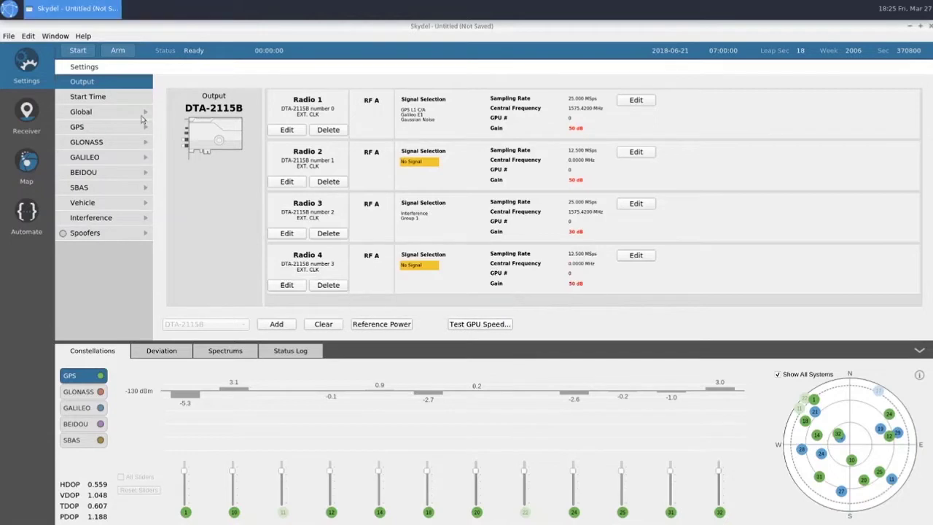
Launch Skydel Spoofer Instance 1 and add a Spoofer output to it.
left_click(10, 9)
mouse_move(35, 43)
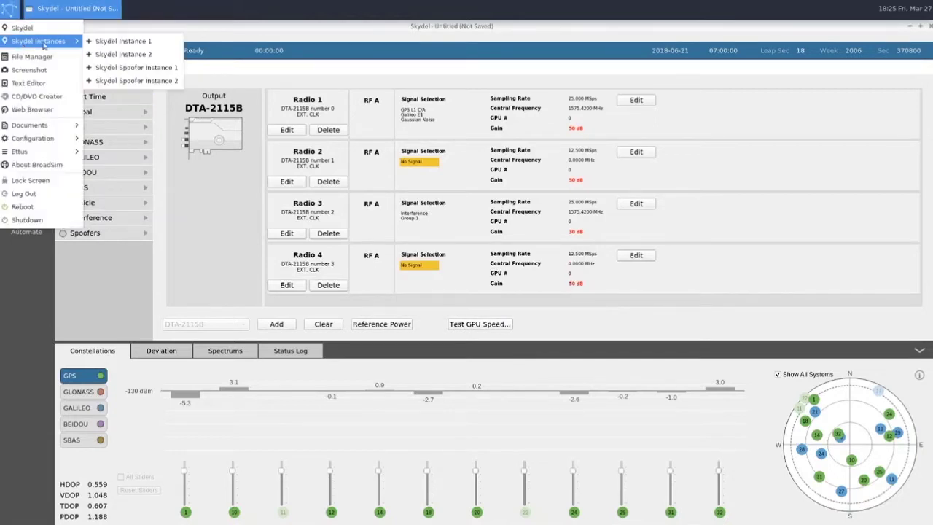
left_click(108, 68)
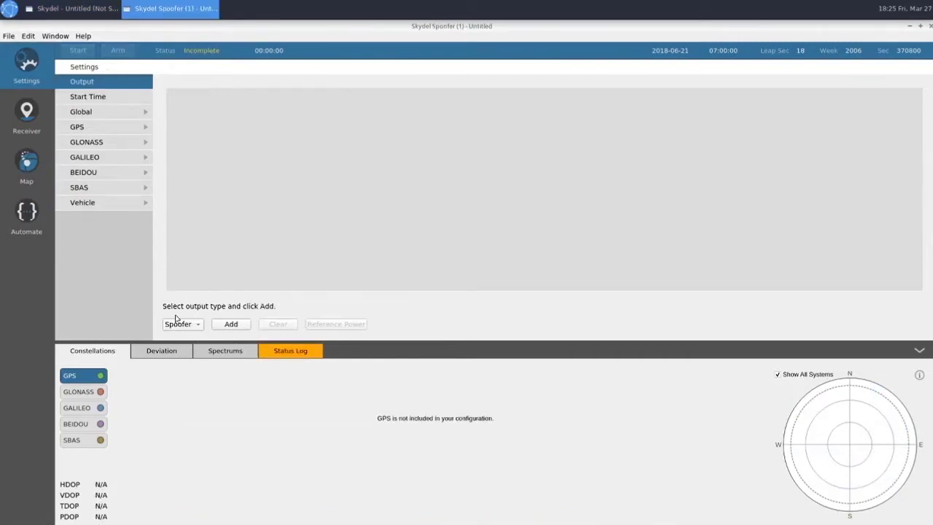
left_click(230, 326)
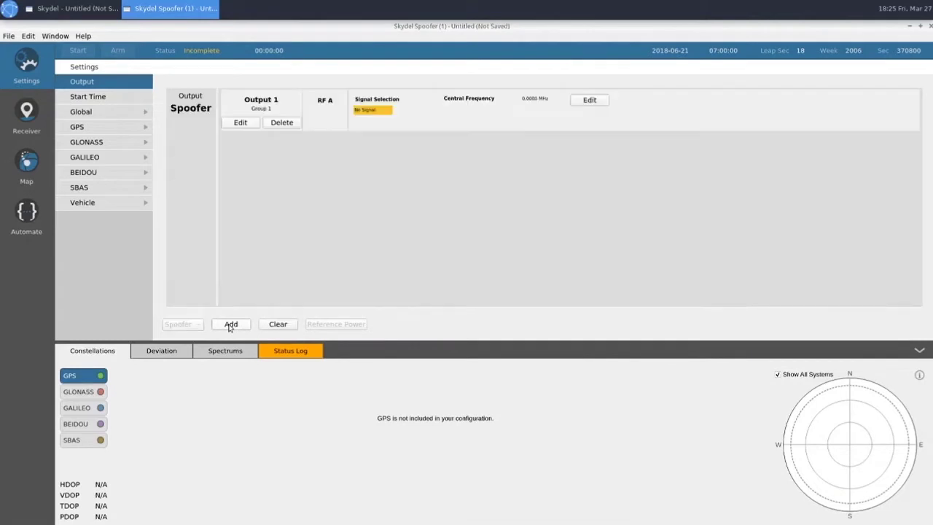
Keep the spoofer's Output 1 in group 1 and assign it the GPS L1 C/A and Galileo E1 signals.
left_click(248, 122)
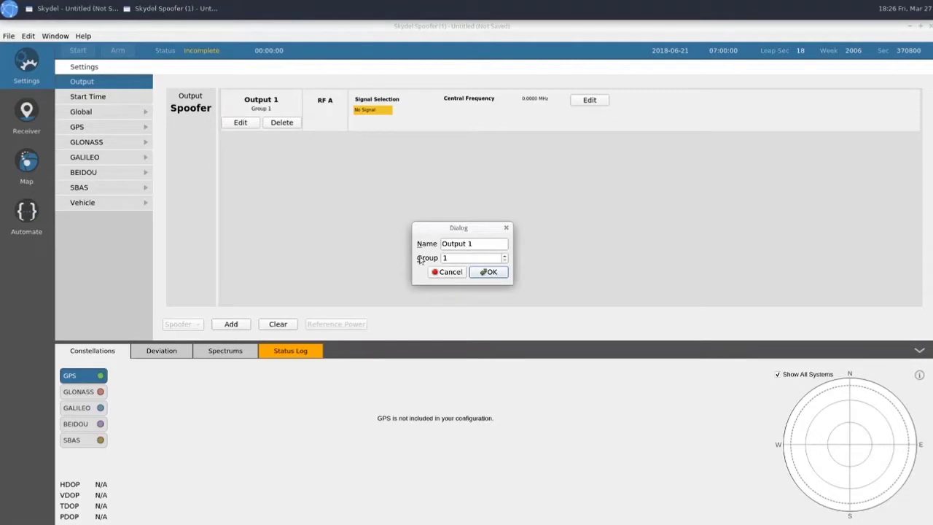
left_click(488, 271)
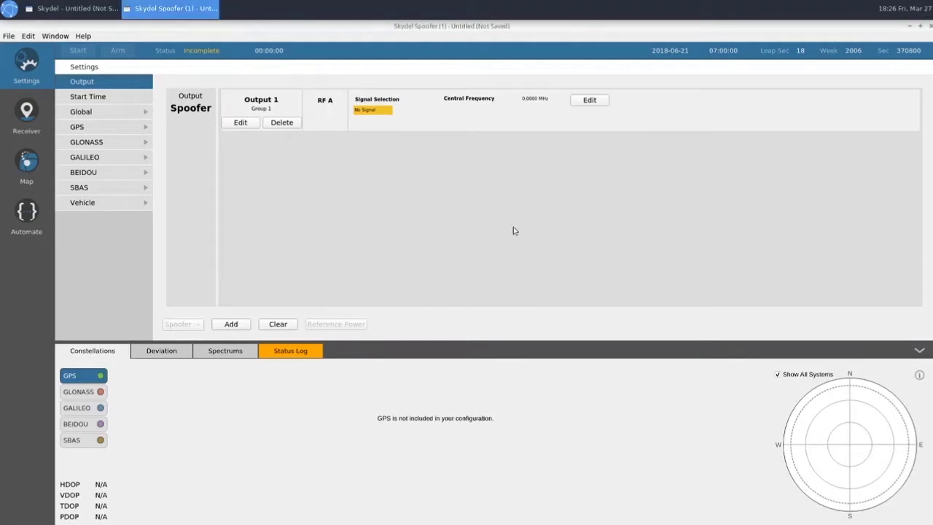
left_click(589, 102)
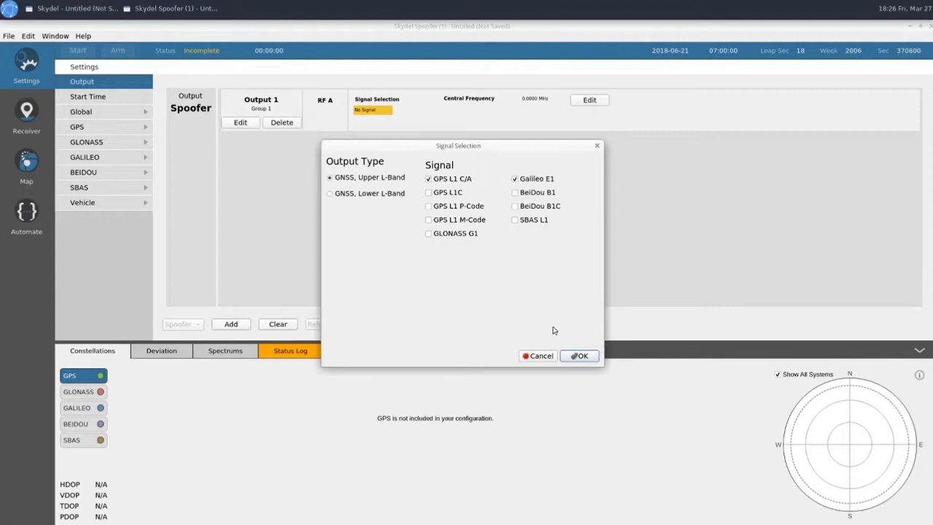
left_click(574, 357)
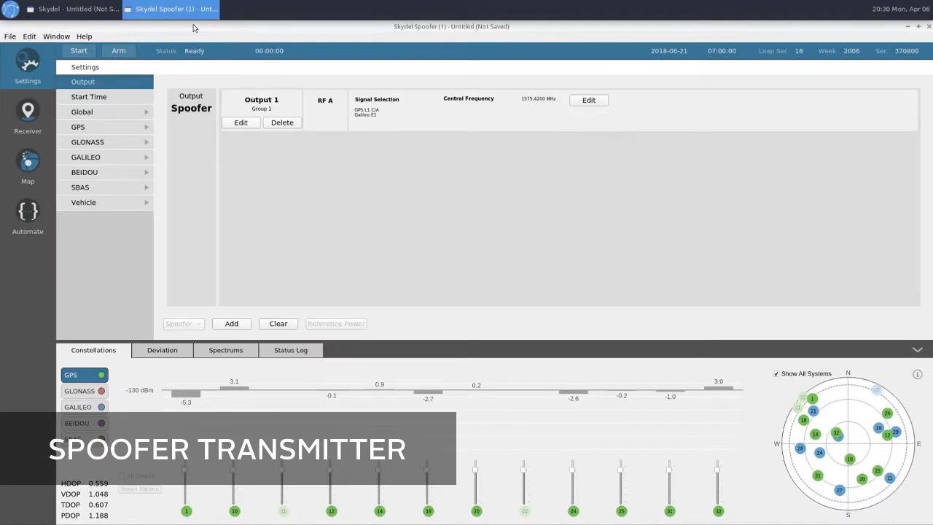
Switch to the main Skydel instance and add a spoofer transmitter to its settings.
left_click(70, 10)
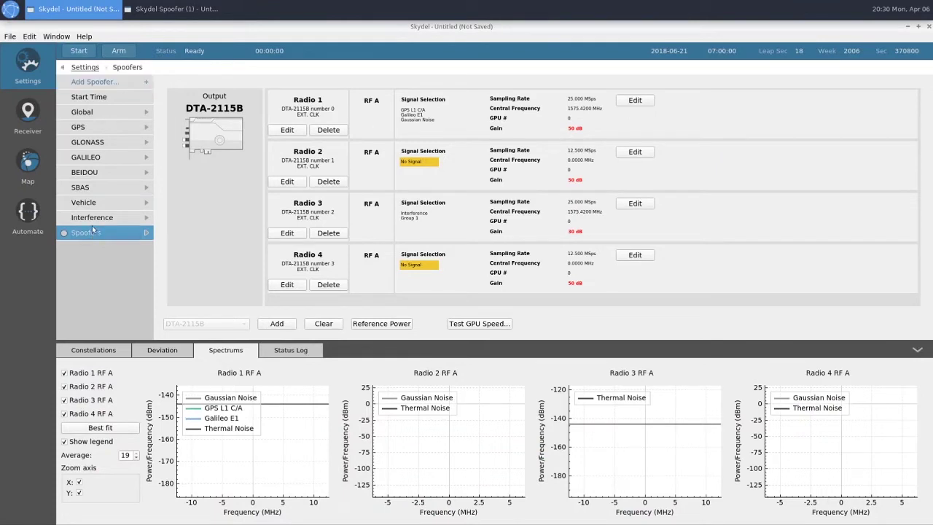
left_click(91, 232)
left_click(100, 83)
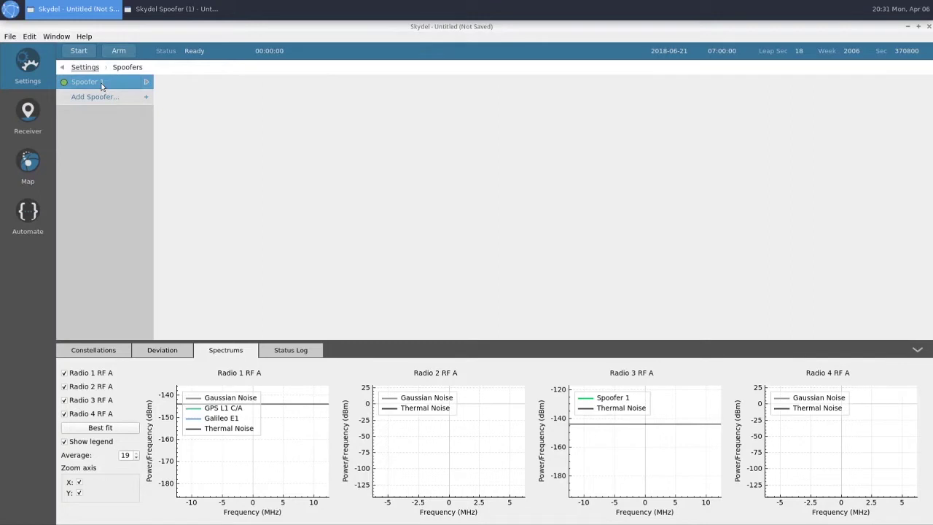
Set Spoofer 1's reference power to 2 dBm and check its signal output assignment.
left_click(101, 86)
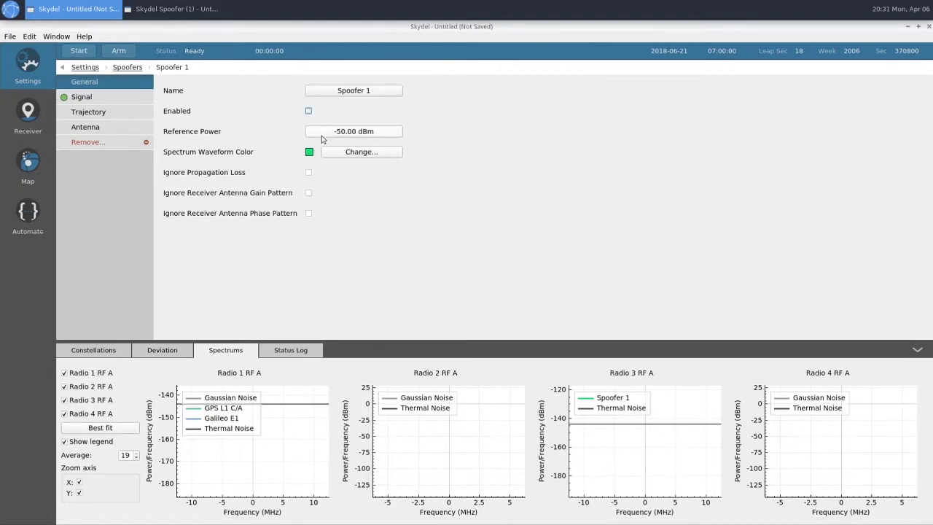
left_click(321, 135)
key("Delete")
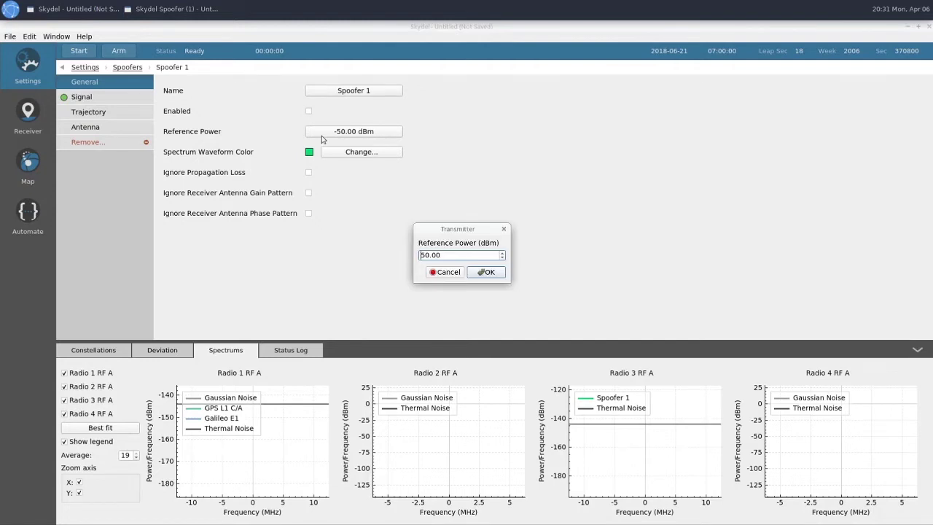
type("2")
key("Return")
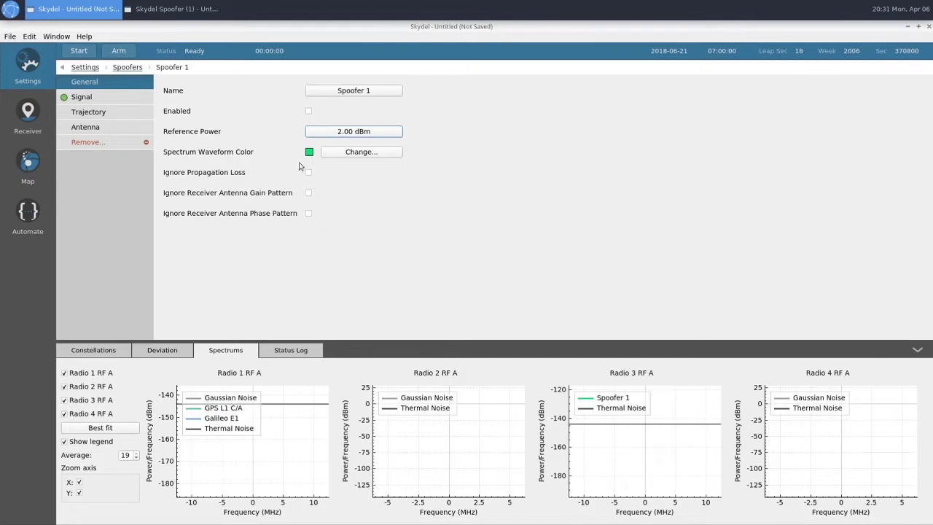
left_click(110, 97)
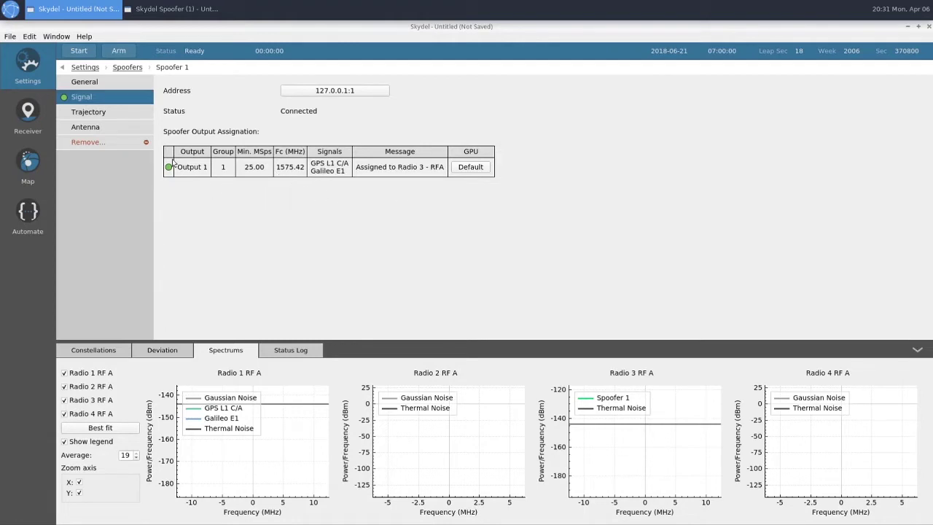
Set Spoofer 1's fixed trajectory position to latitude 37.80188803° and longitude -122.51448154°.
left_click(101, 112)
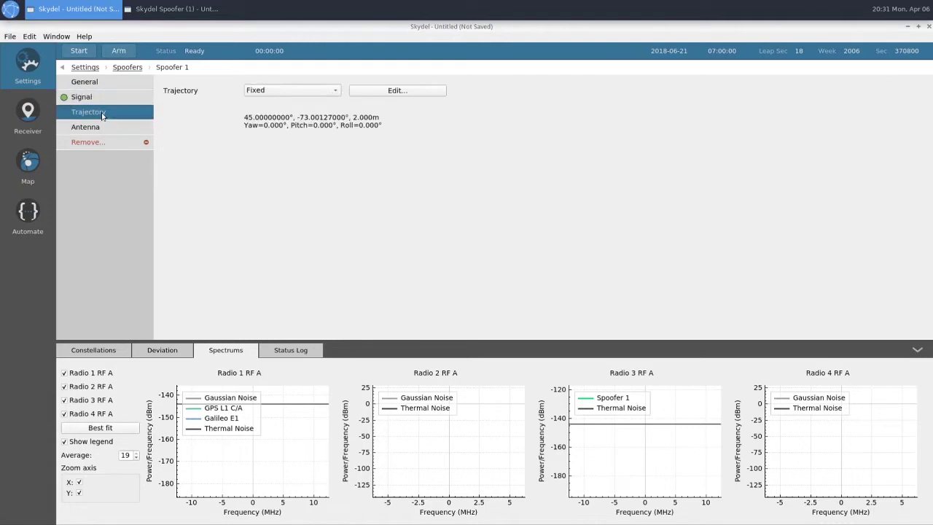
left_click(274, 91)
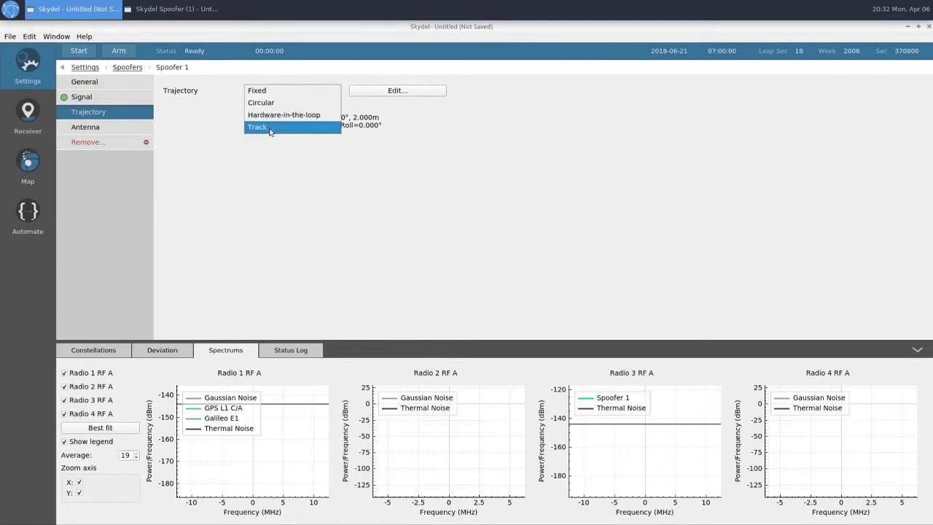
left_click(285, 180)
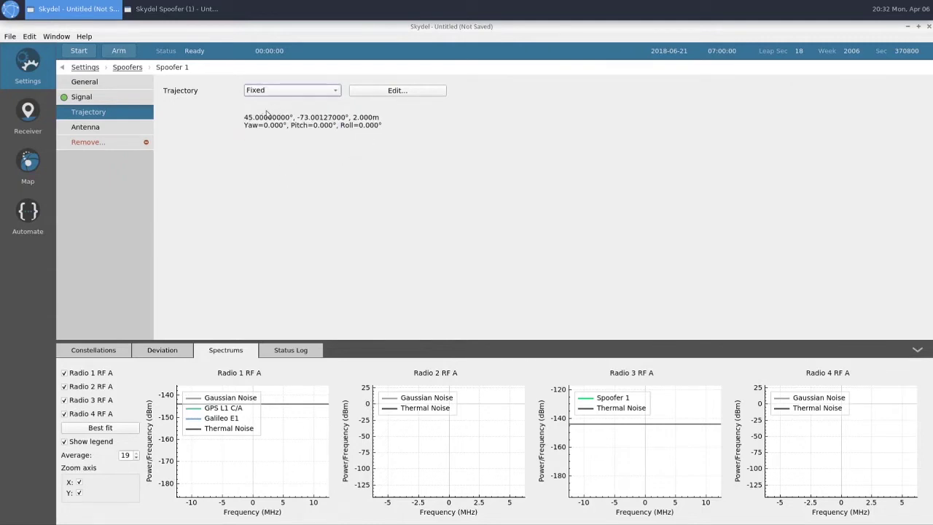
left_click(405, 92)
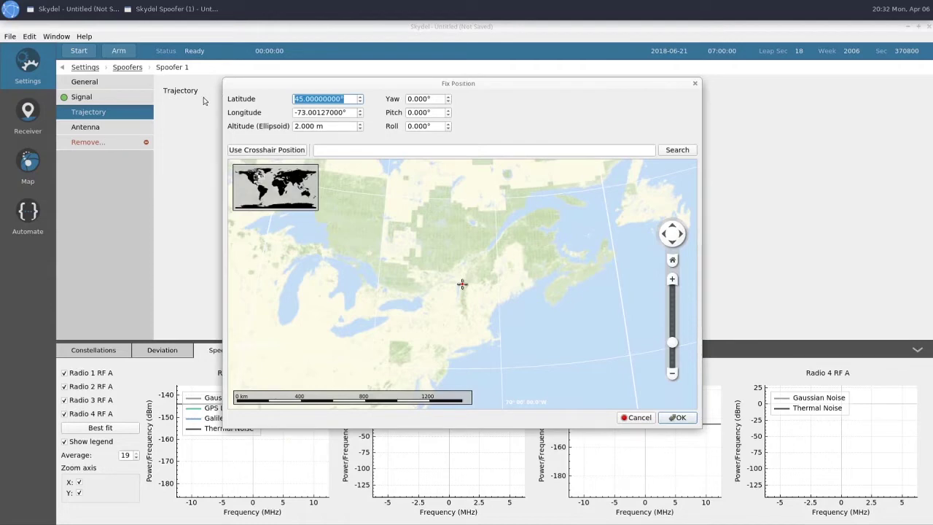
type("37.")
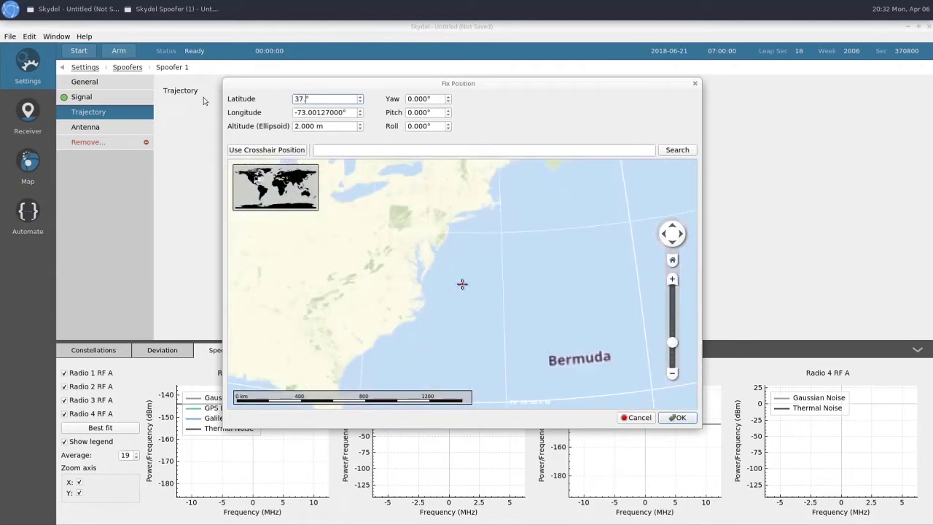
type("80188803")
left_click_drag(350, 113, 265, 112)
type("-122")
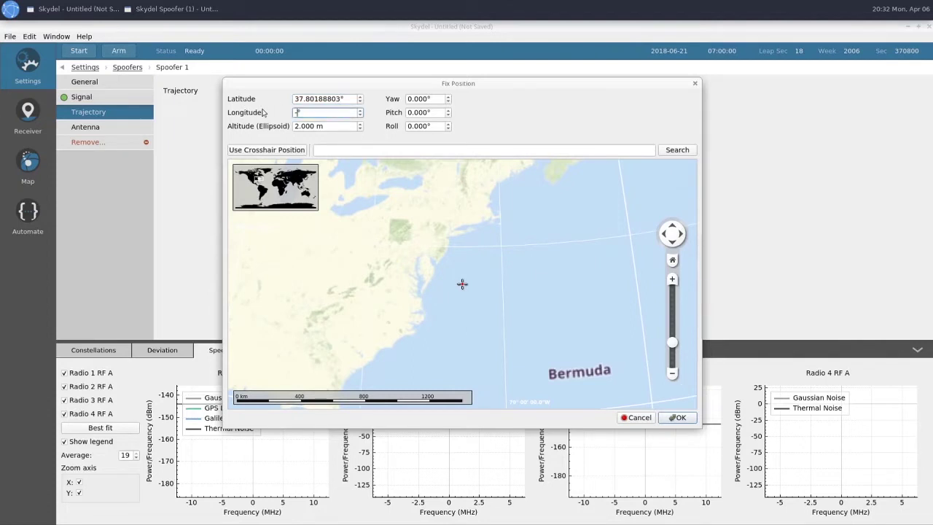
type(".51448154")
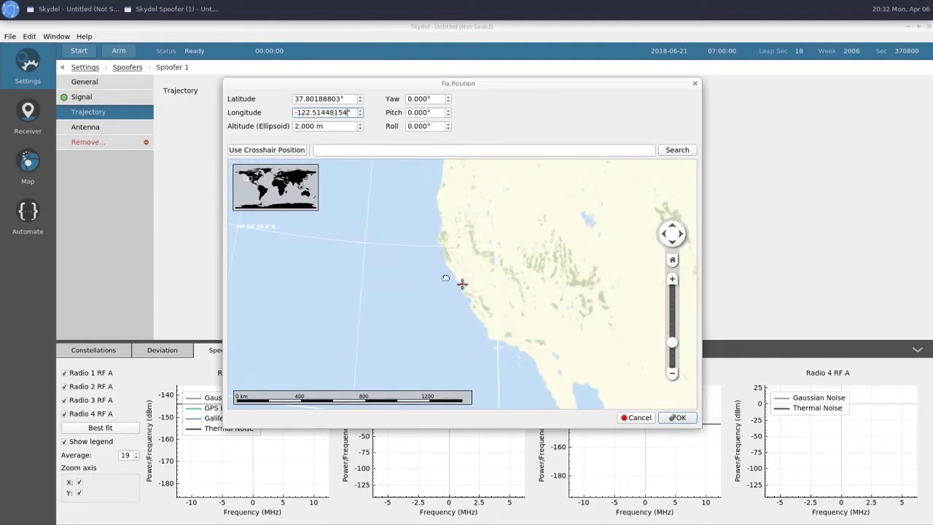
scroll(466, 290, "up", 1)
scroll(458, 279, "up", 2)
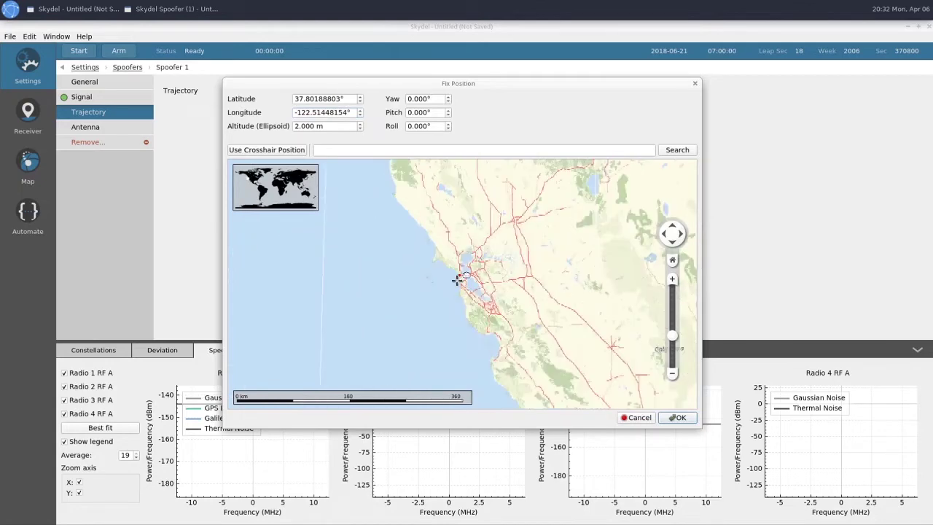
scroll(456, 278, "up", 3)
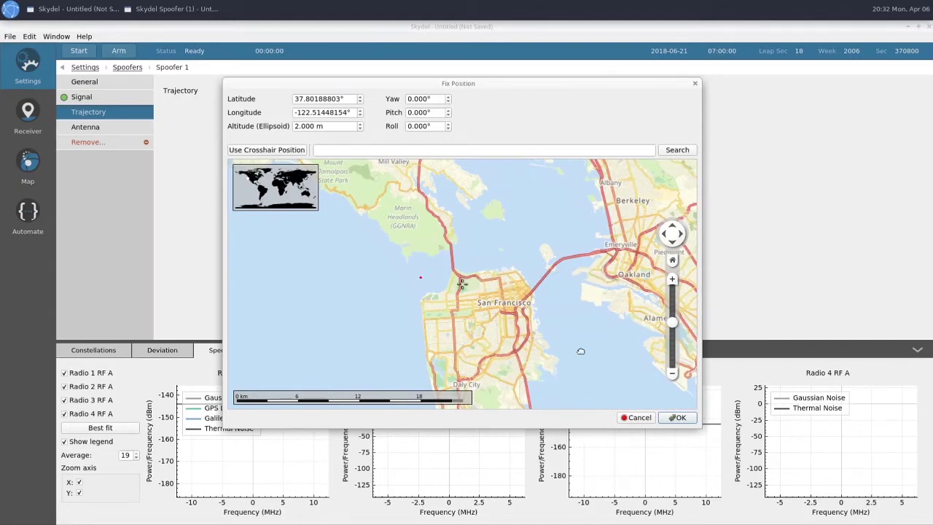
left_click(676, 418)
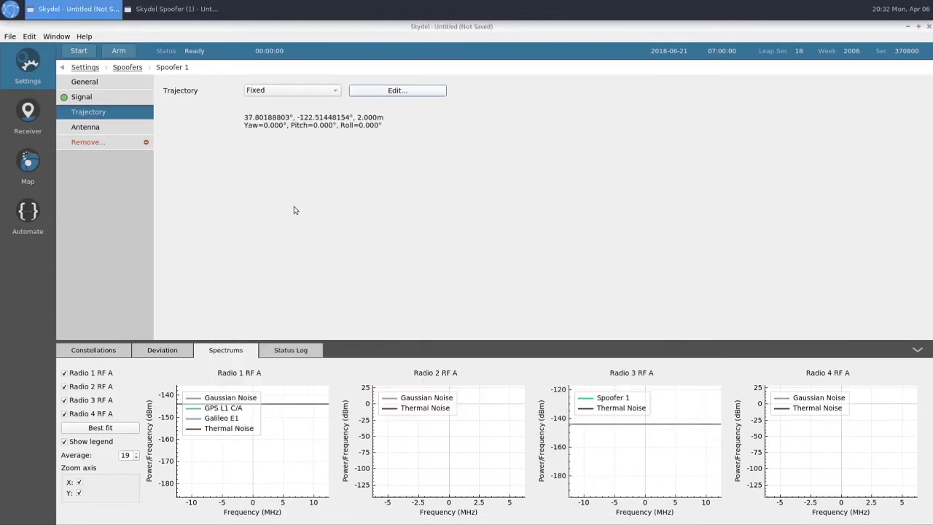
Examine the gain pattern of Spoofer 1's default antenna, leave it unaltered and return to the spoofer's general settings.
left_click(89, 129)
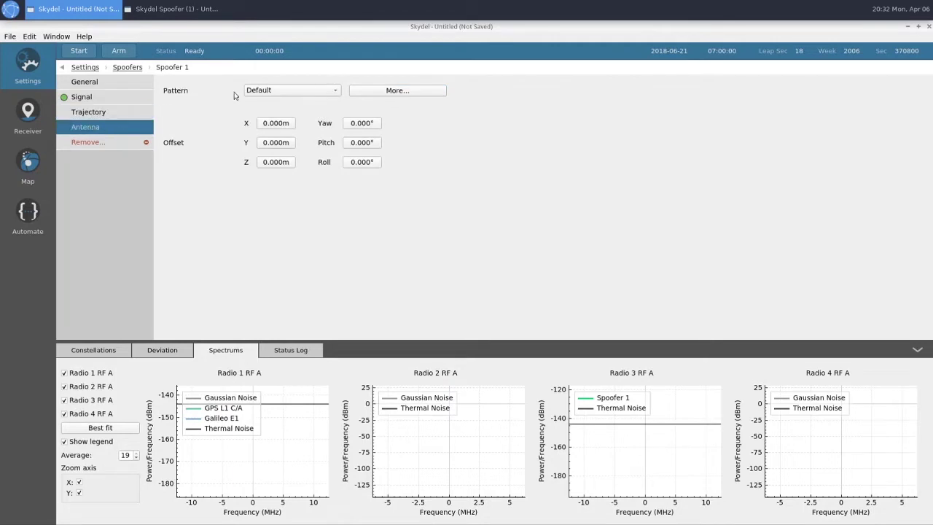
left_click(371, 95)
mouse_move(398, 198)
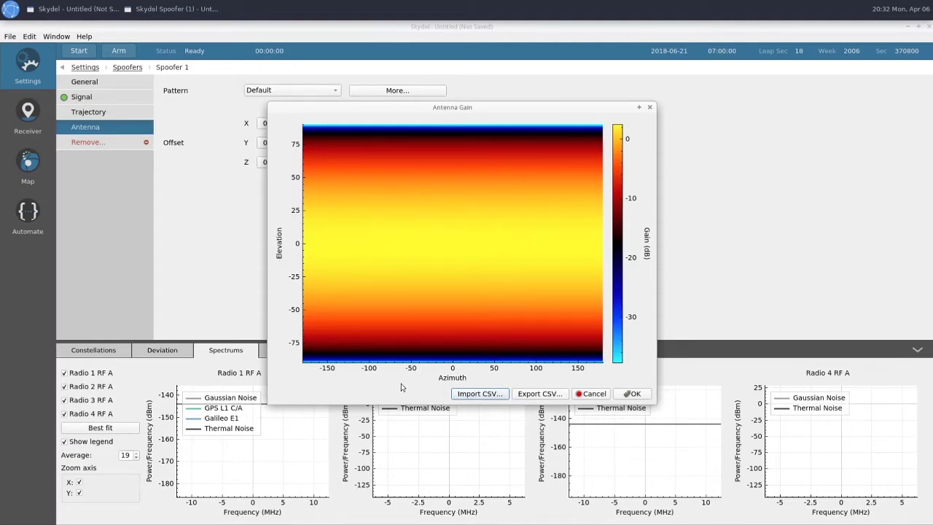
left_click(590, 394)
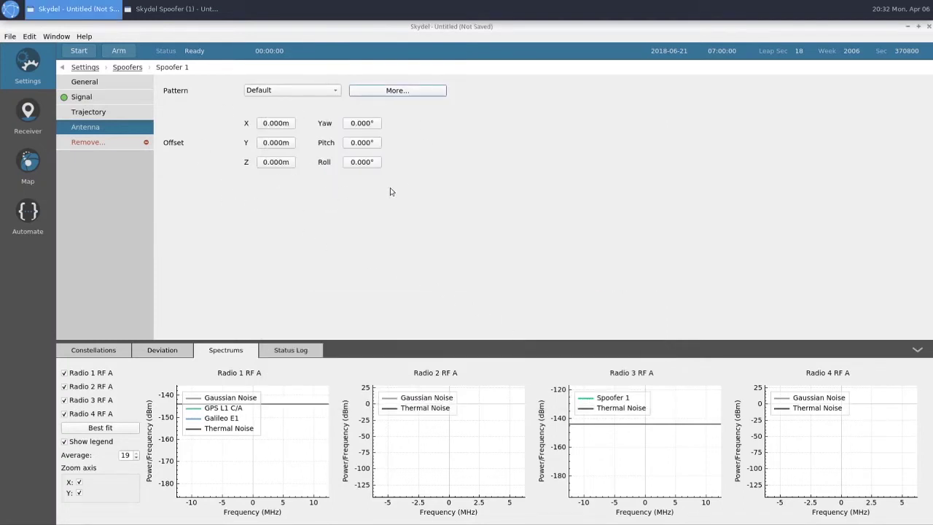
left_click(88, 85)
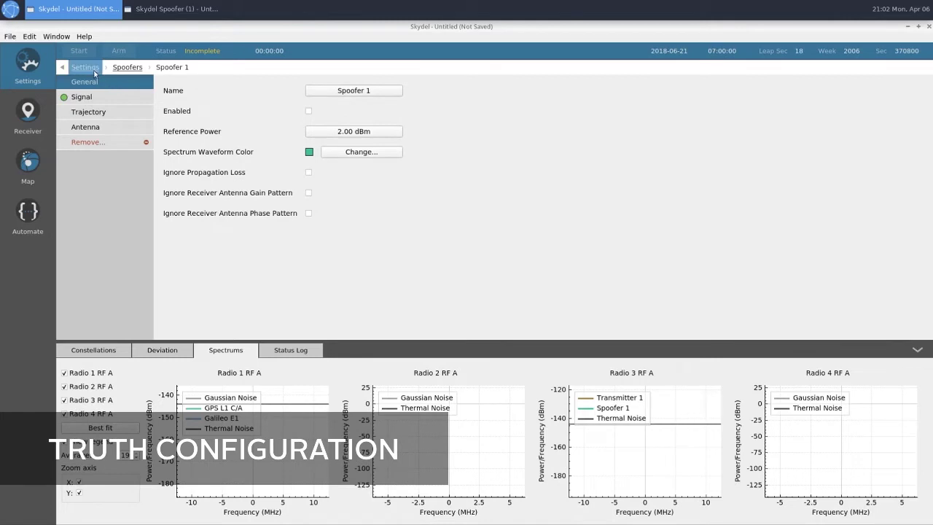
Add a dynamic interference transmitter named Transmitter 1 in Group 1 - Radio 3 RF A with a reference power of 5 dBm.
left_click(94, 70)
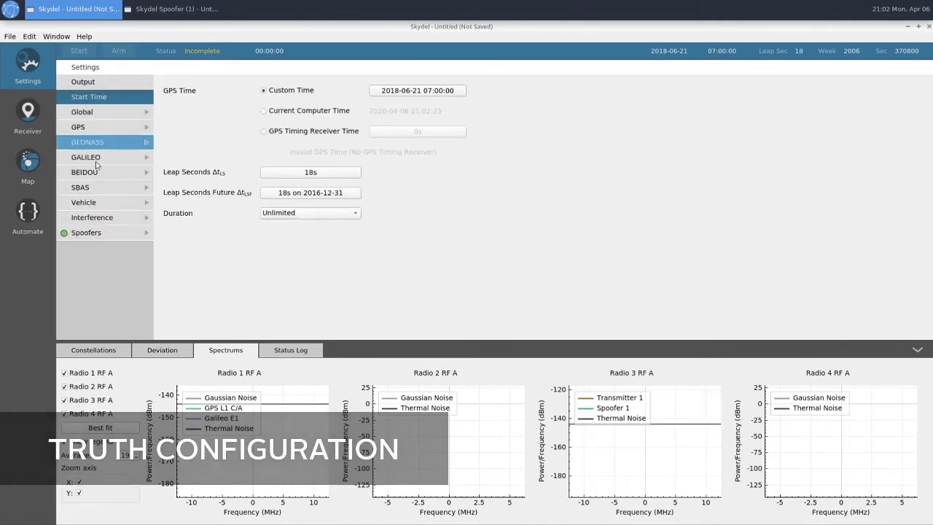
left_click(94, 216)
left_click(102, 82)
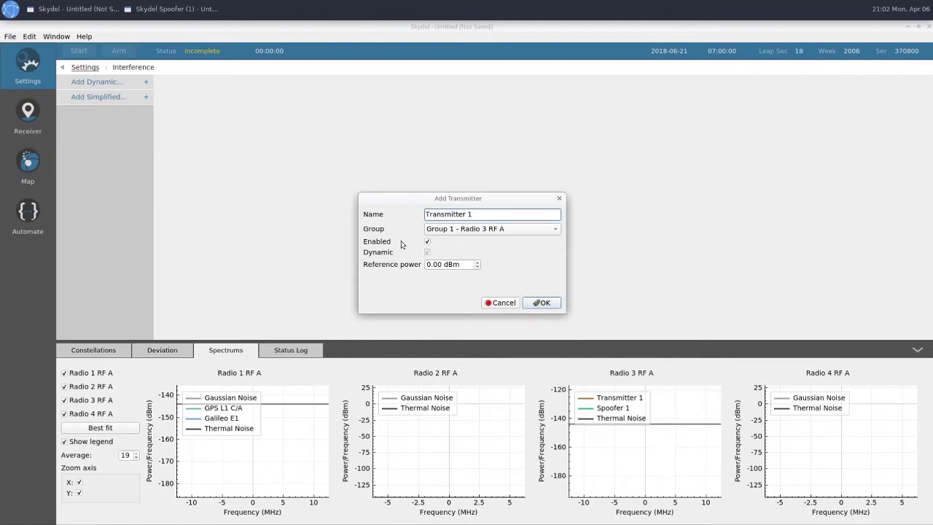
left_click(429, 264)
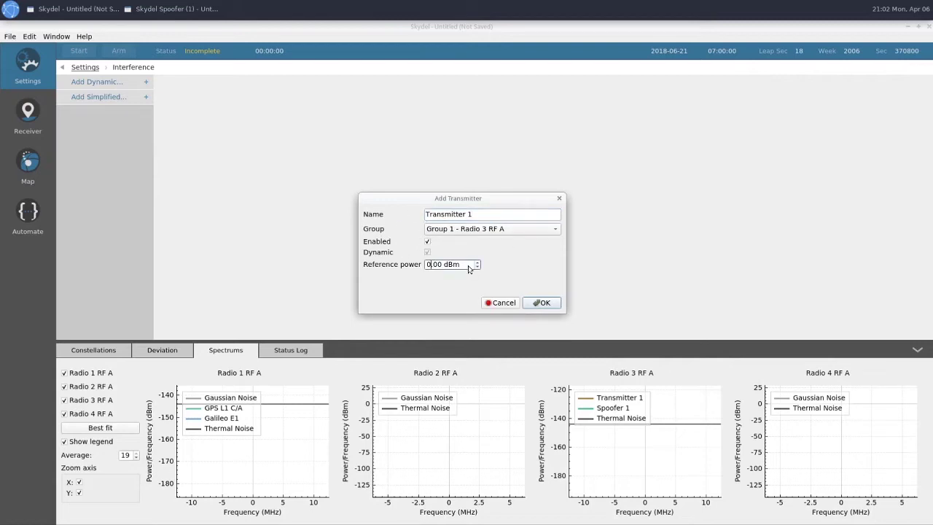
key("BackSpace")
type("5")
left_click(542, 303)
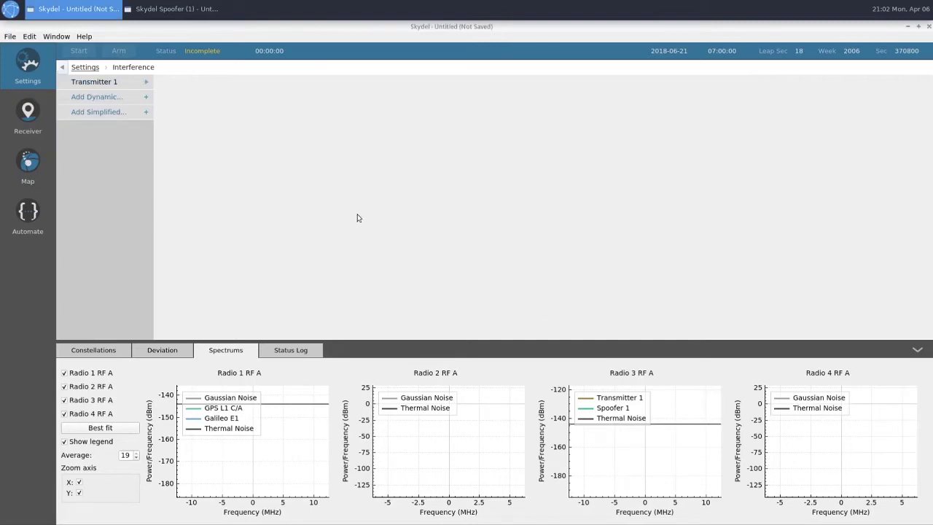
Add an AWGN signal with a 3 MHz bandwidth at 1575.42 MHz to Transmitter 1.
left_click(106, 82)
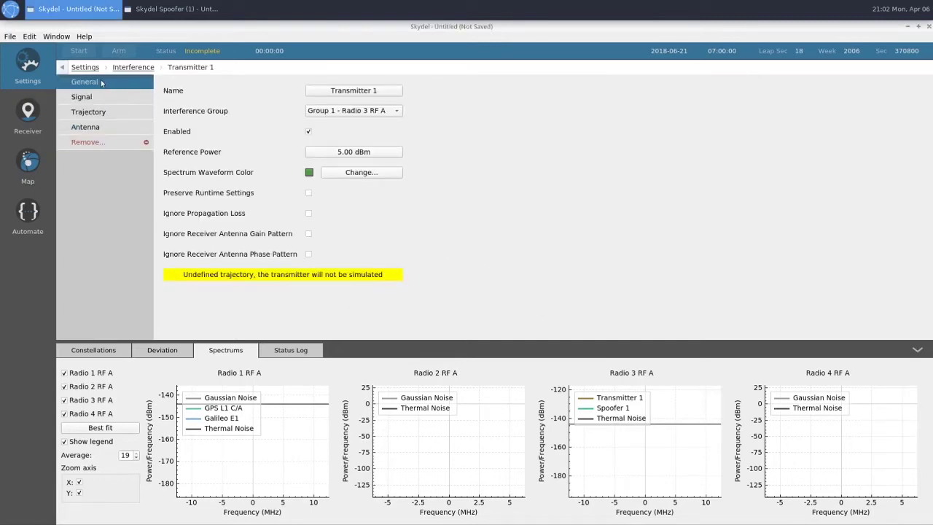
left_click(90, 98)
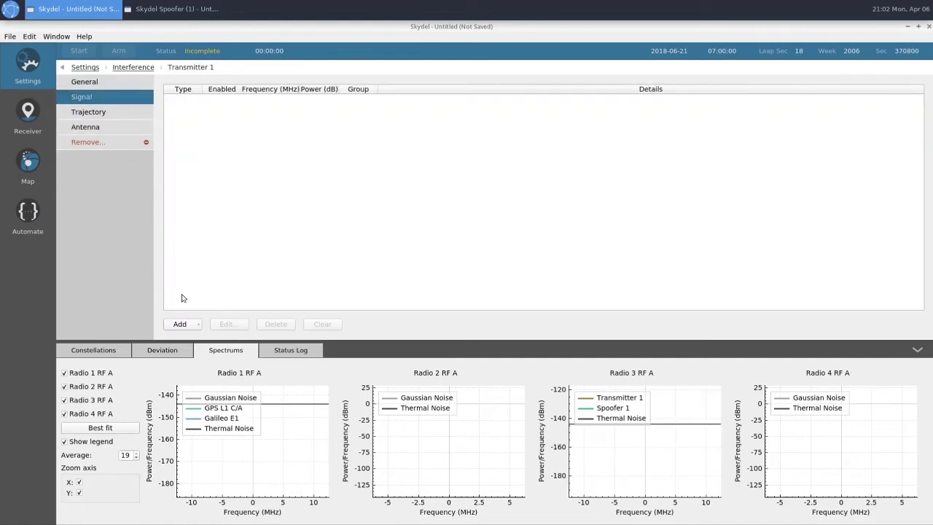
left_click(185, 325)
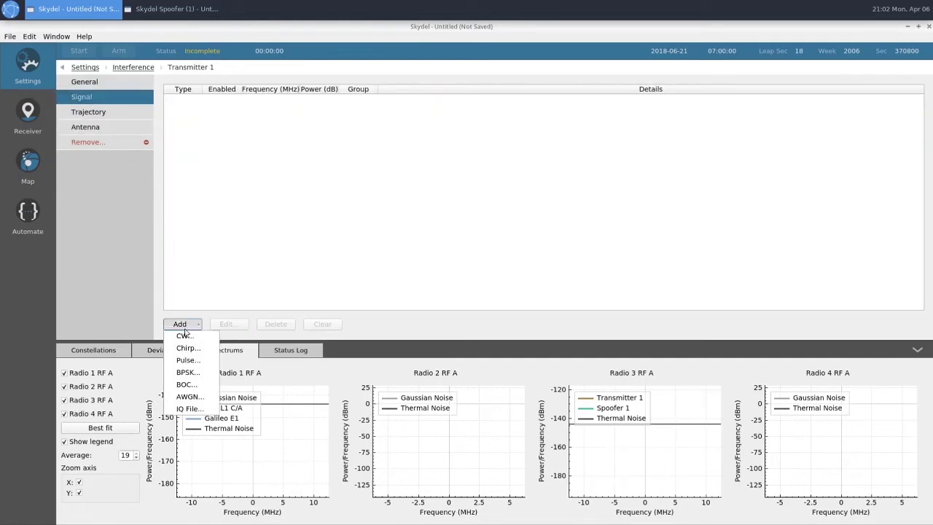
left_click(182, 397)
left_click(451, 283)
key("BackSpace")
type("3.000 MHz")
left_click(494, 312)
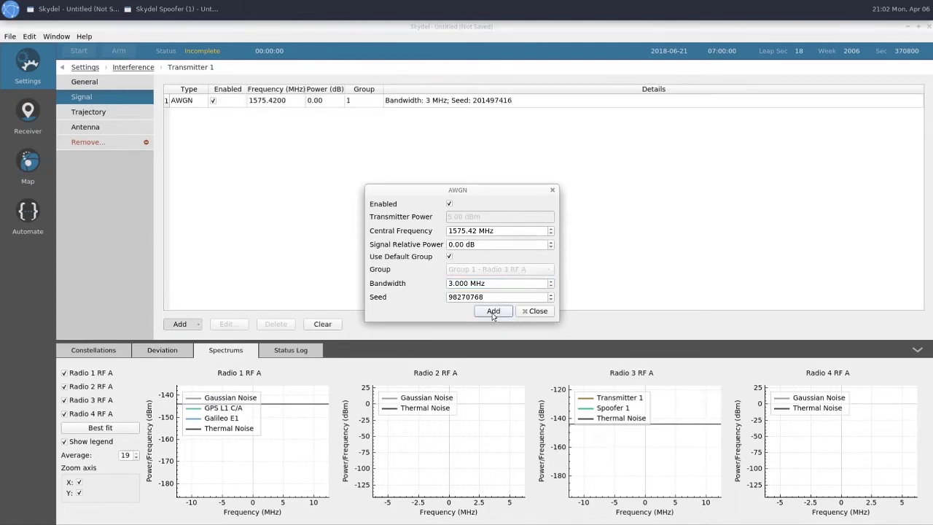
left_click(524, 312)
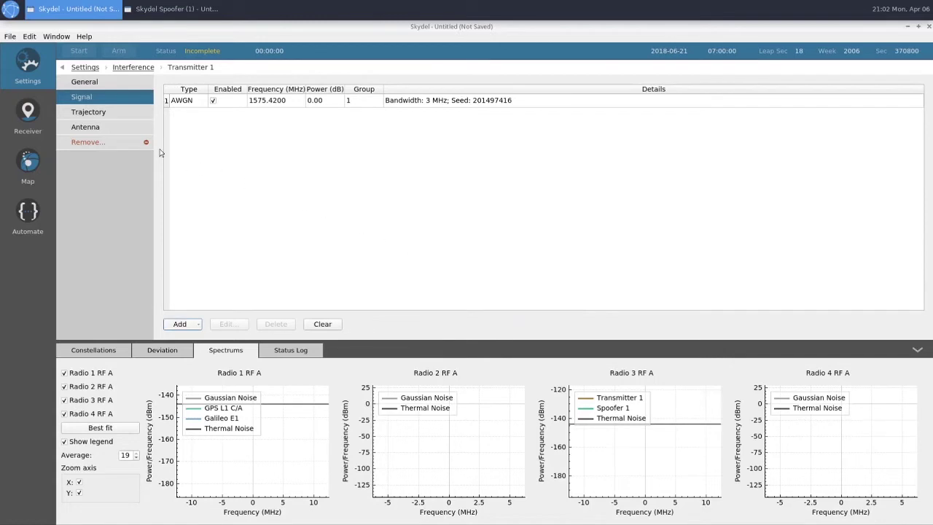
Give Transmitter 1 a fixed trajectory at latitude 37.82553065° and longitude -122.47836837°, checking the location on the map.
left_click(89, 113)
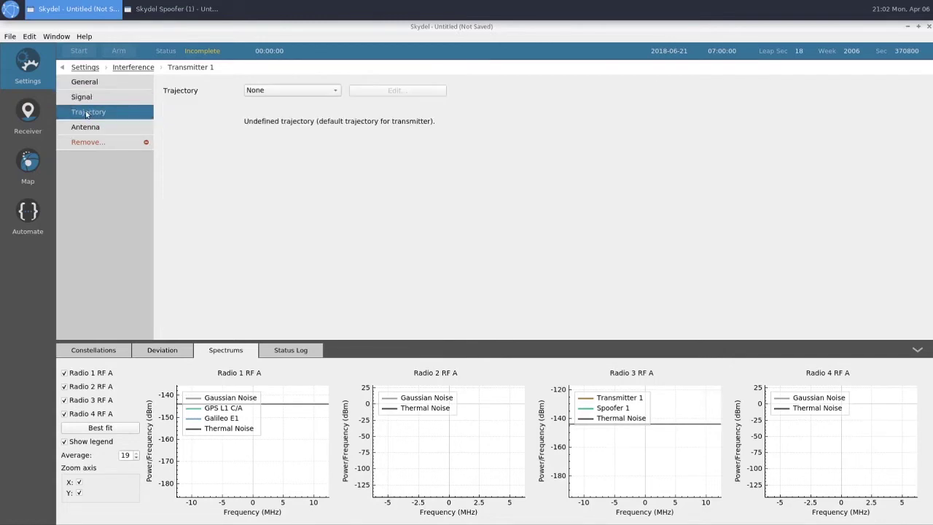
left_click(264, 92)
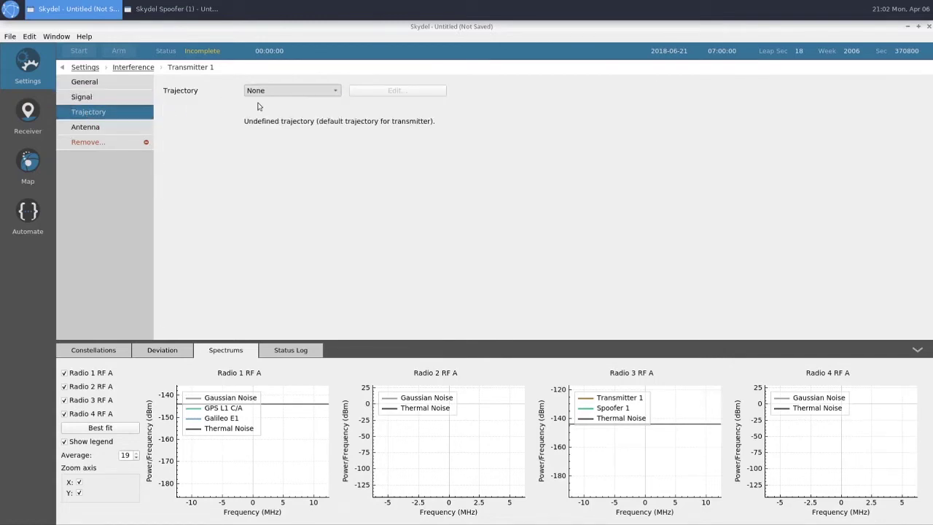
left_click(257, 106)
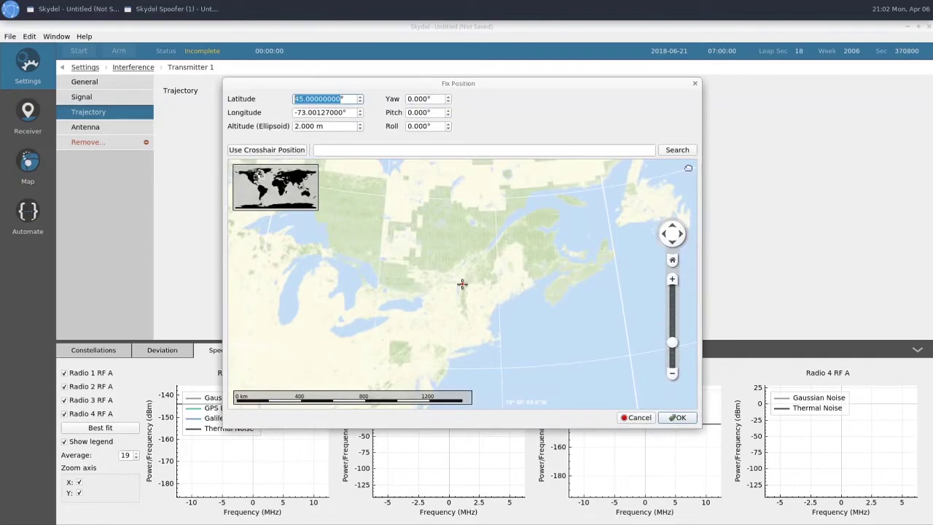
type("37.")
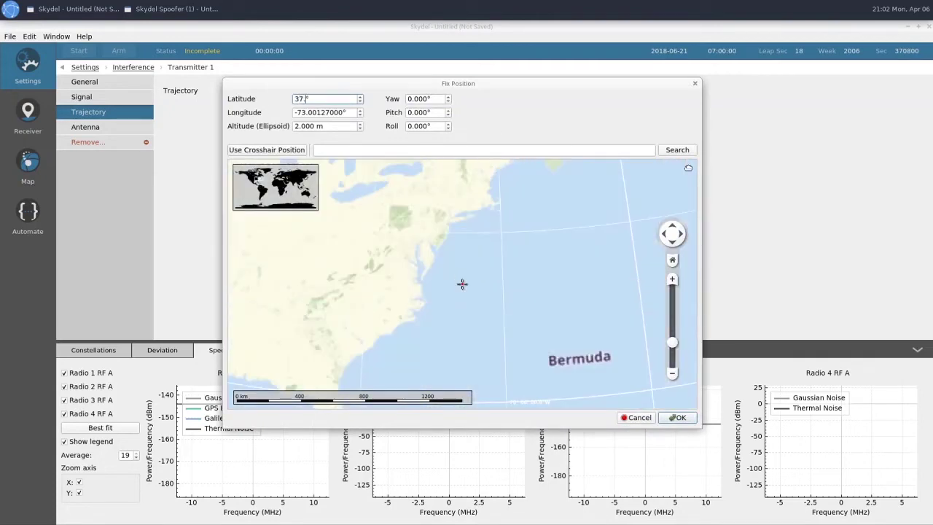
type("82553065")
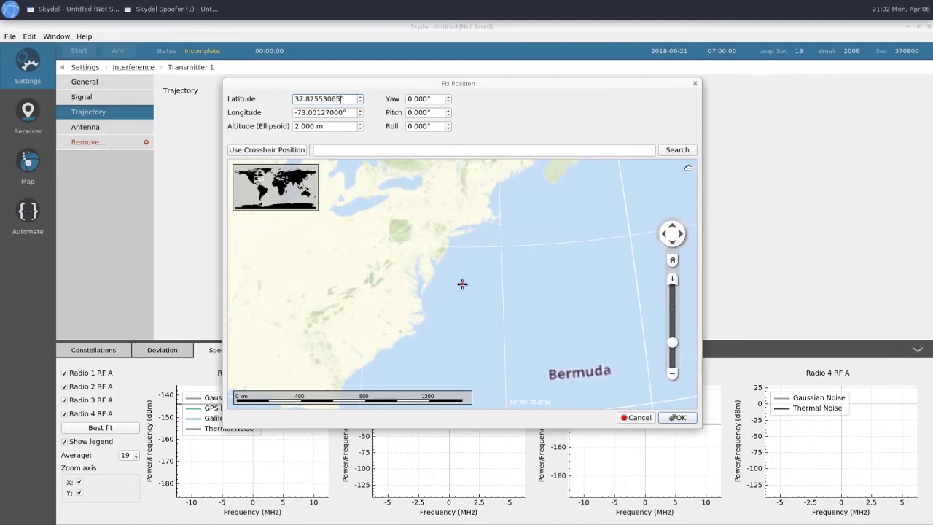
left_click_drag(351, 114, 254, 111)
type("-122")
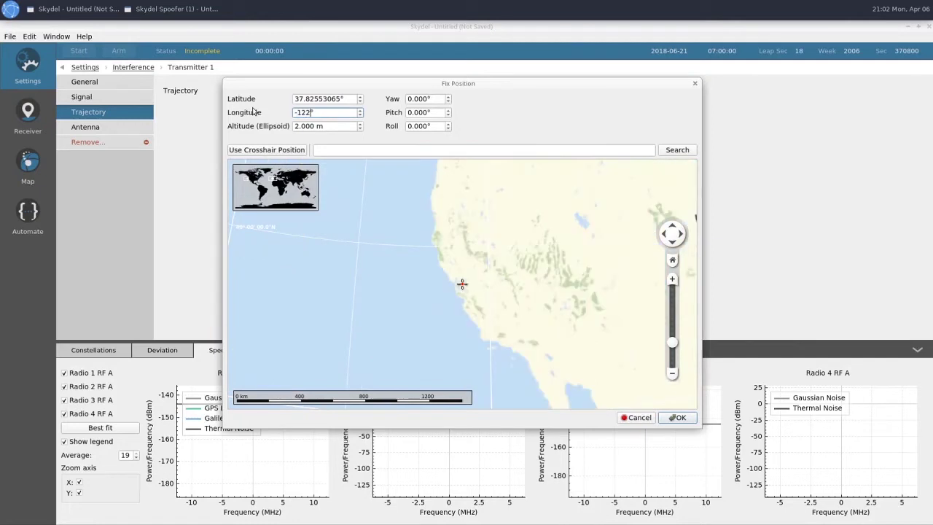
type(".47836837")
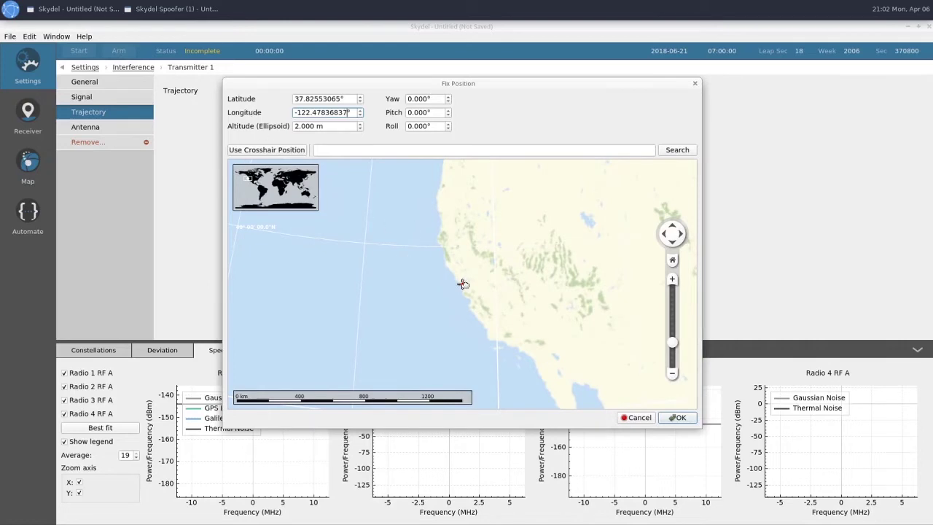
scroll(460, 284, "up", 2)
scroll(459, 282, "up", 3)
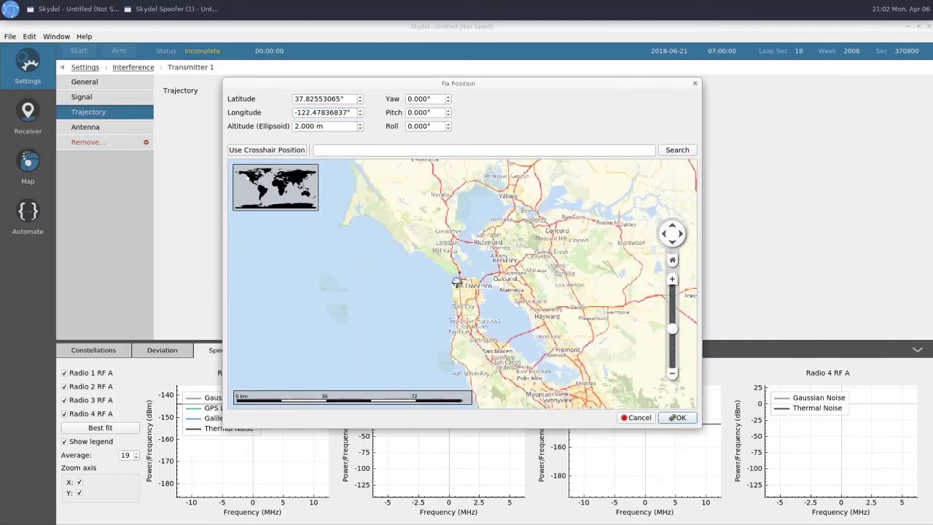
scroll(461, 284, "up", 4)
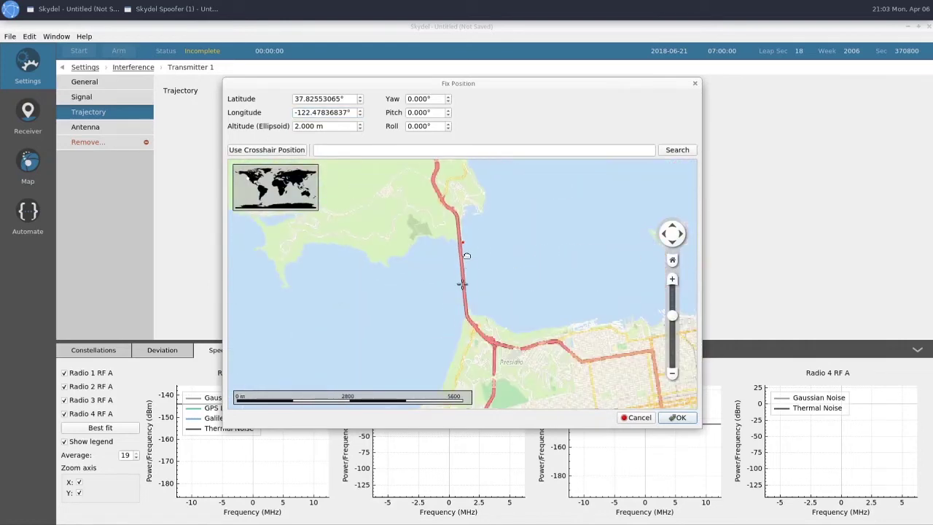
scroll(448, 235, "up", 2)
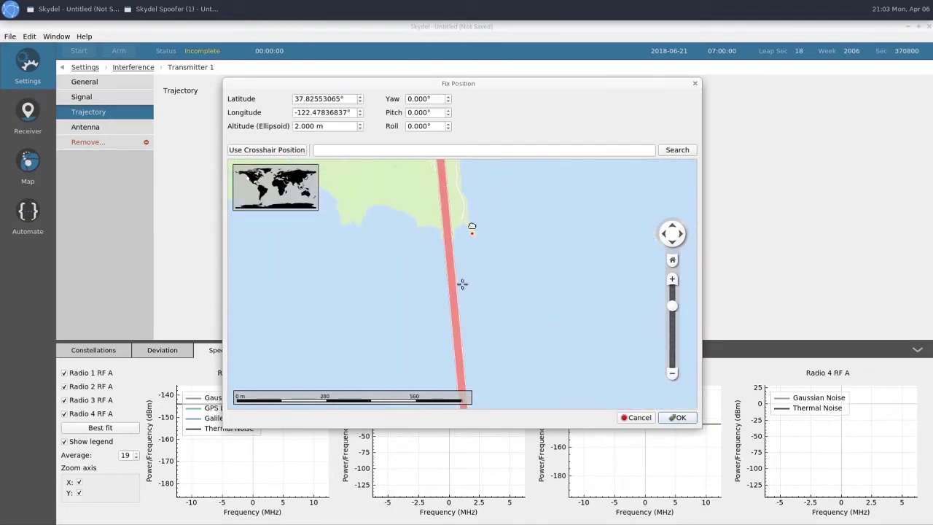
left_click(671, 421)
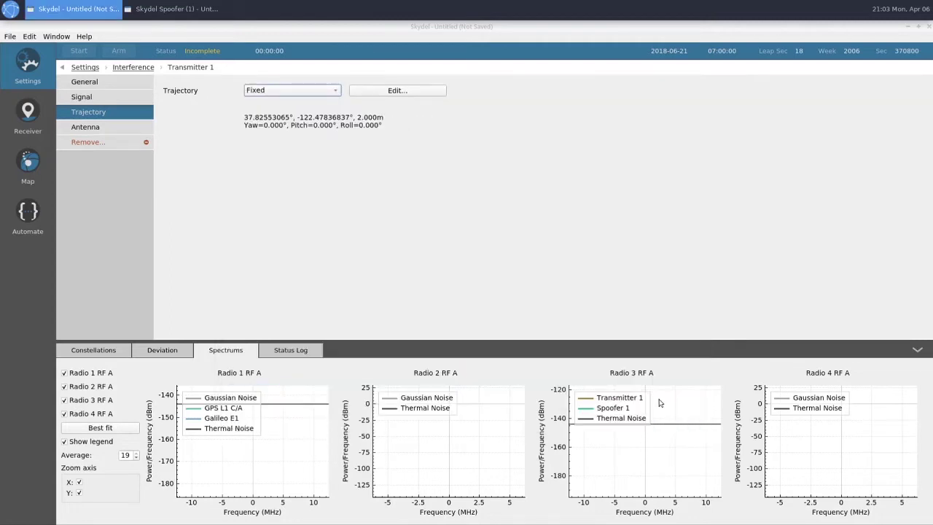
Set the simulation's custom GPS start date to 21 June 2020.
left_click(80, 72)
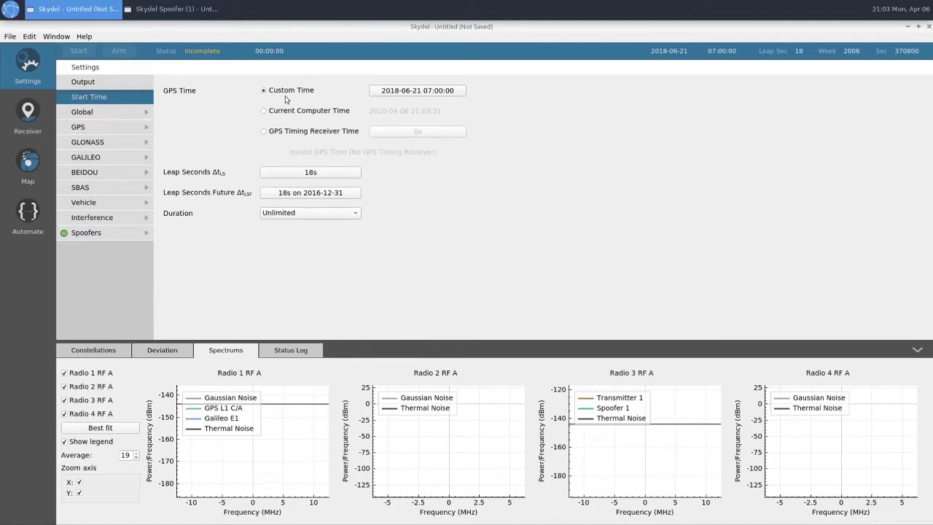
left_click(390, 94)
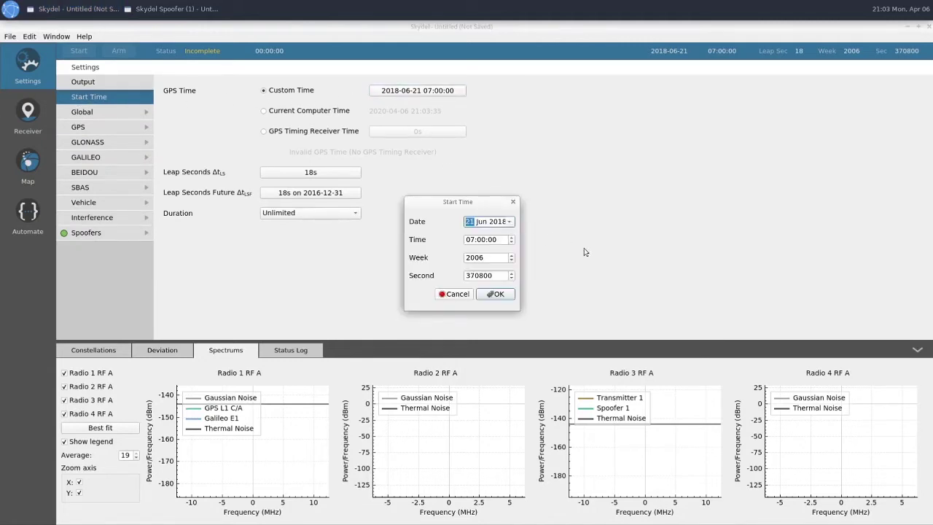
key("End")
key("BackSpace")
type("20")
left_click(506, 295)
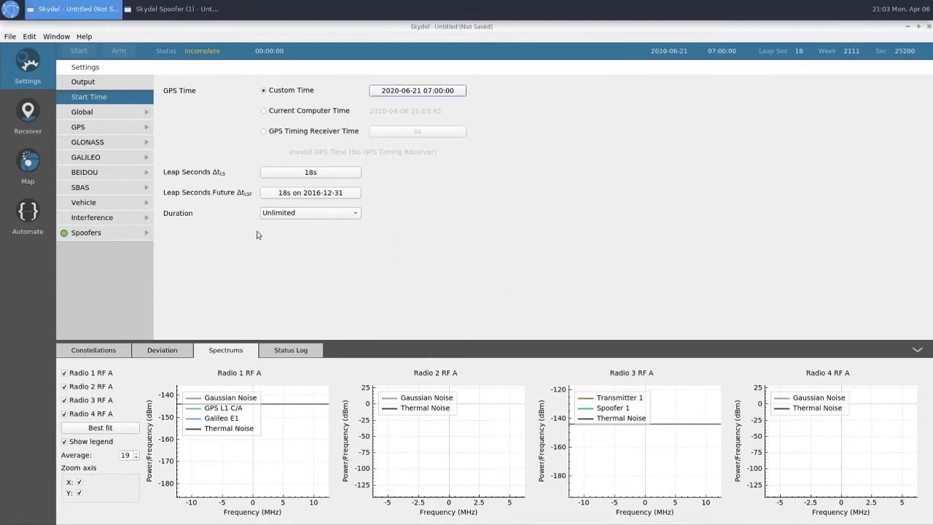
Keep the vehicle body's trajectory as Vehicle Simulation and load Truth_Tutorial_Video_Trajectory_2.kml as its route through the KML import.
left_click(122, 203)
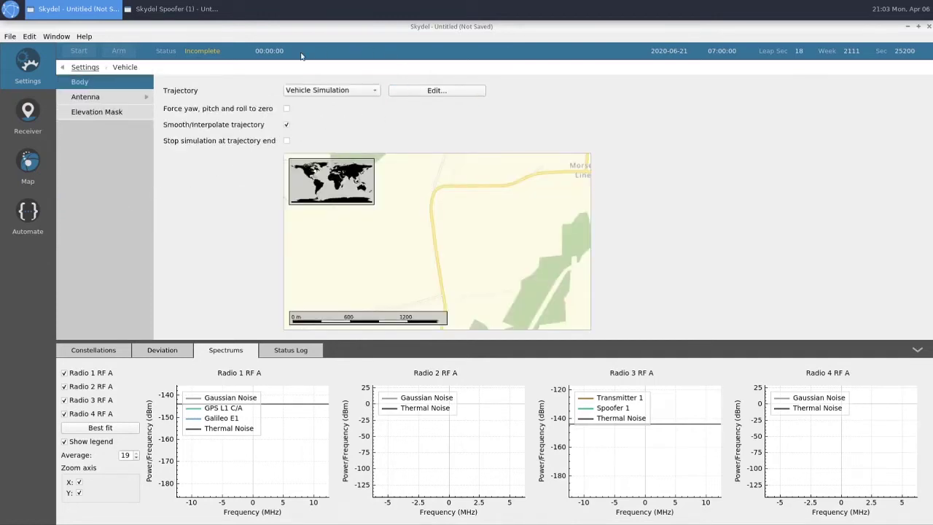
left_click(351, 92)
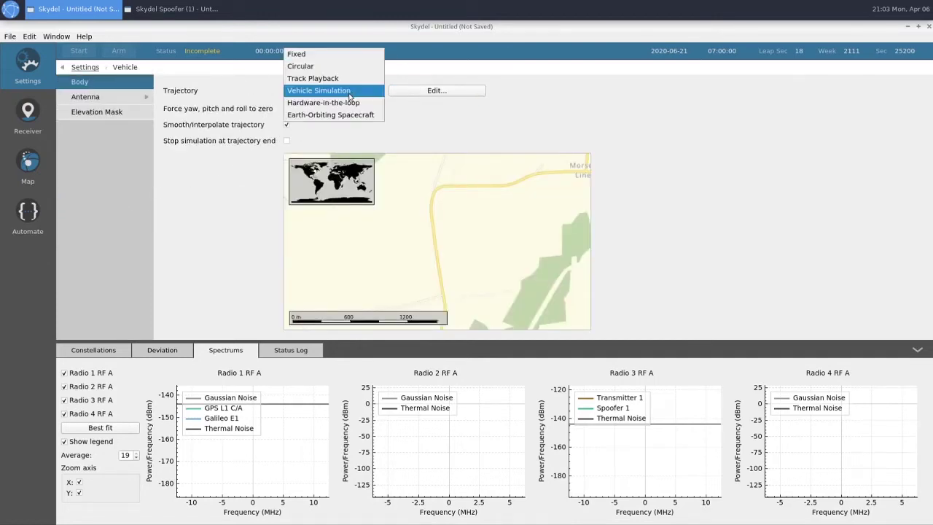
left_click(350, 97)
left_click(411, 95)
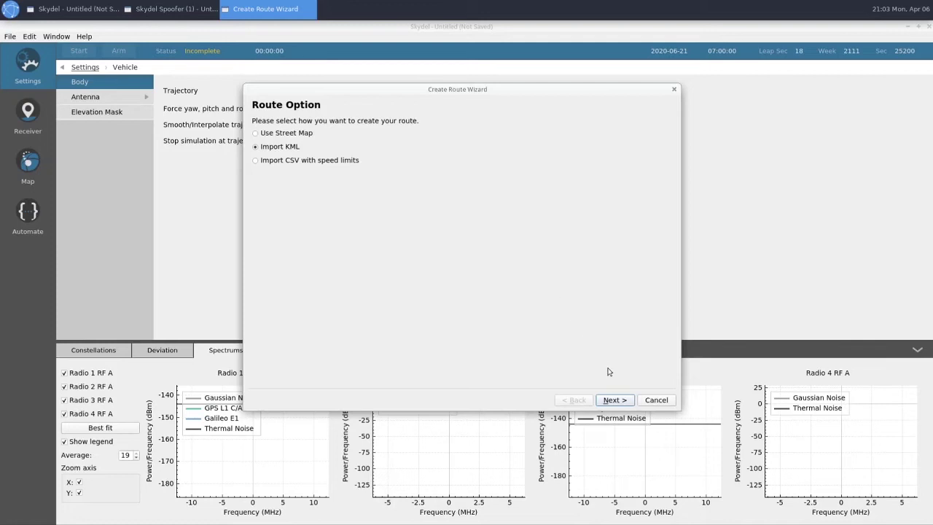
left_click(623, 400)
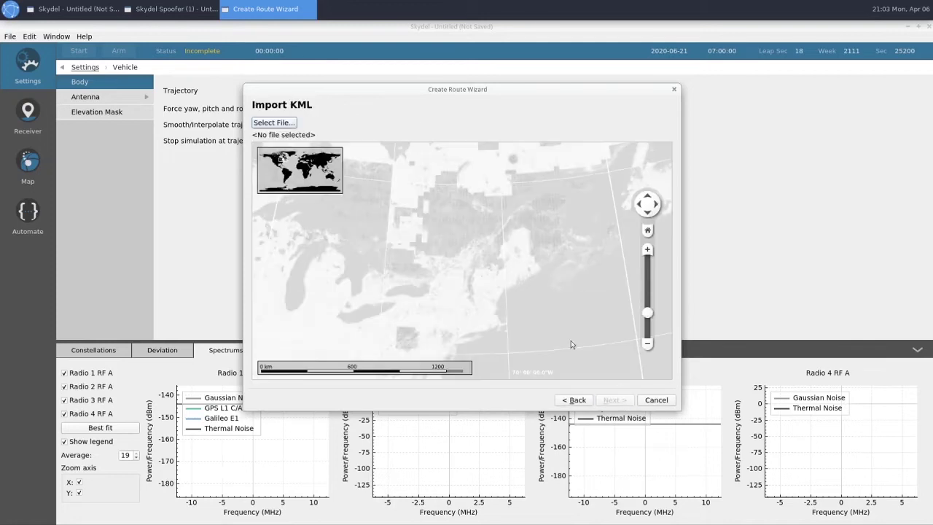
left_click(280, 124)
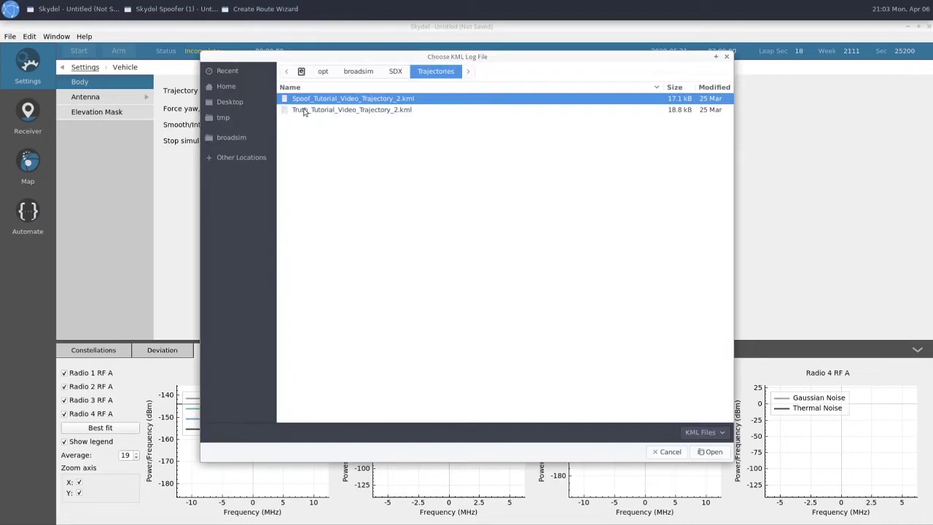
left_click(305, 110)
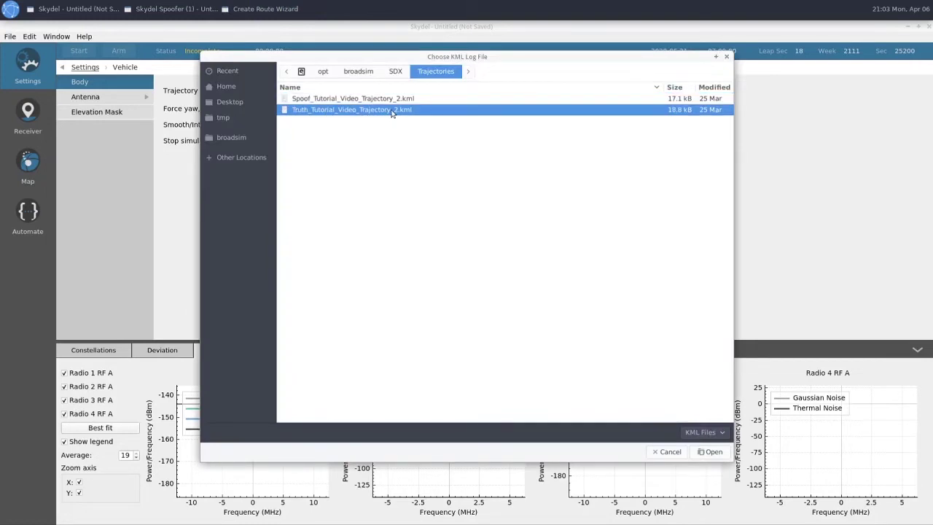
left_click(720, 452)
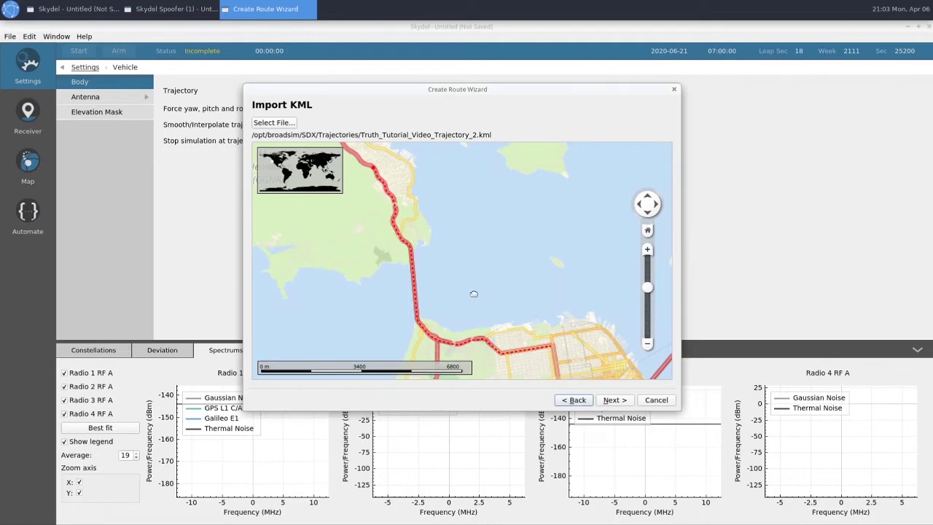
left_click(616, 402)
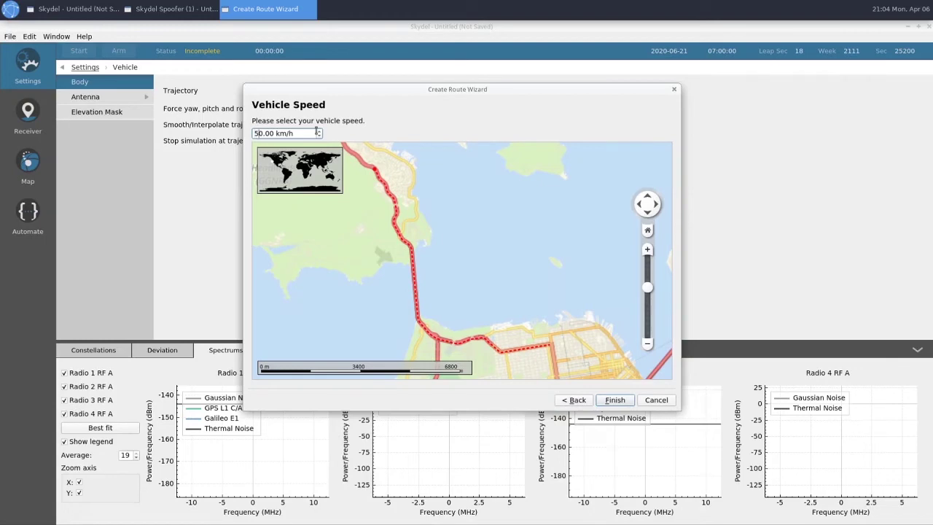
Set the truth vehicle's speed to 80 km/h and finish creating its route.
key("BackSpace")
type("8")
left_click(615, 401)
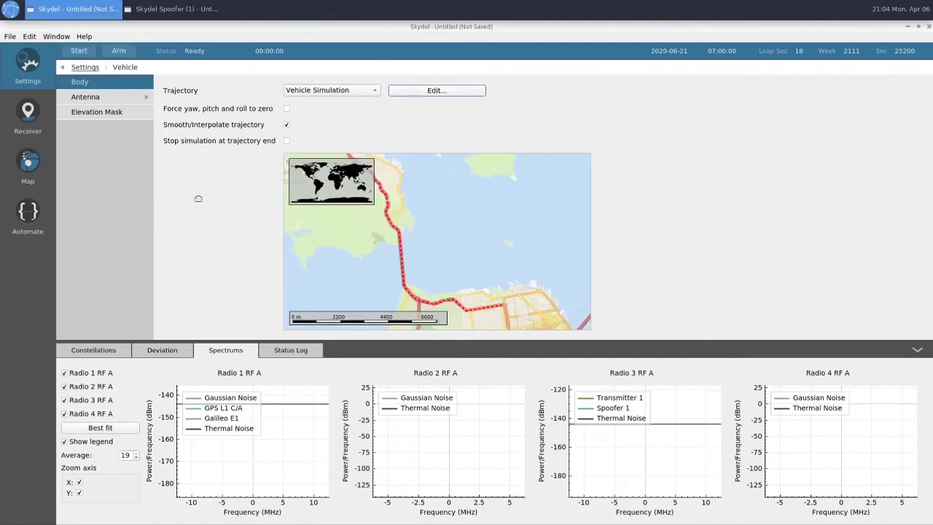
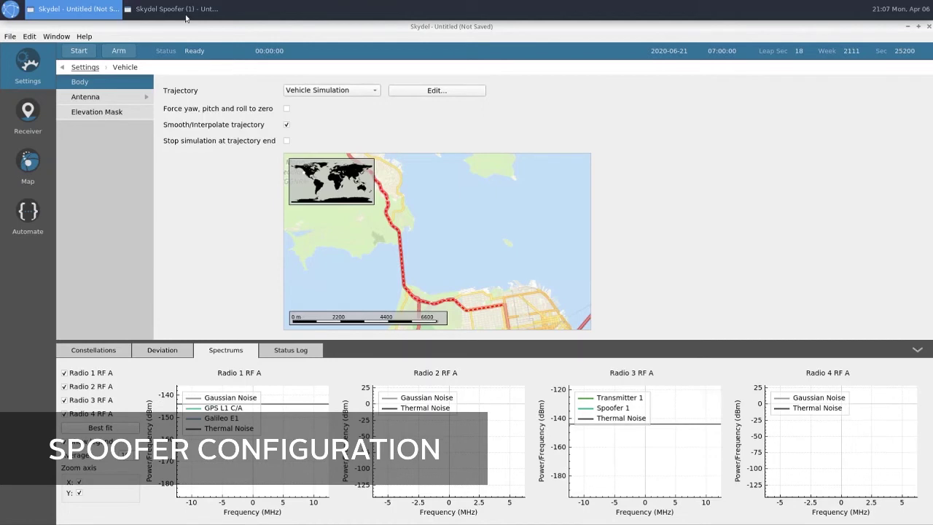
Switch to the Skydel Spoofer (1) instance and set its custom GPS start date to 21 June 2020.
left_click(187, 11)
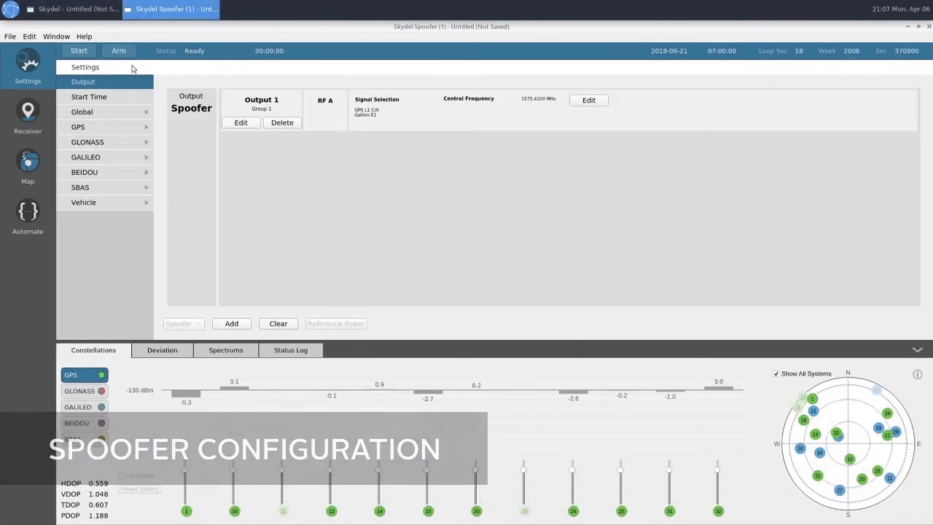
left_click(92, 97)
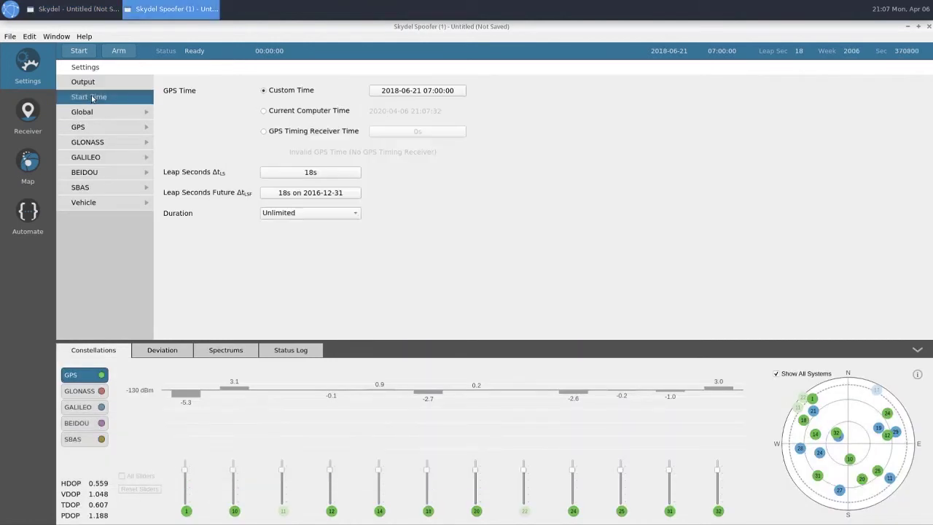
left_click(391, 91)
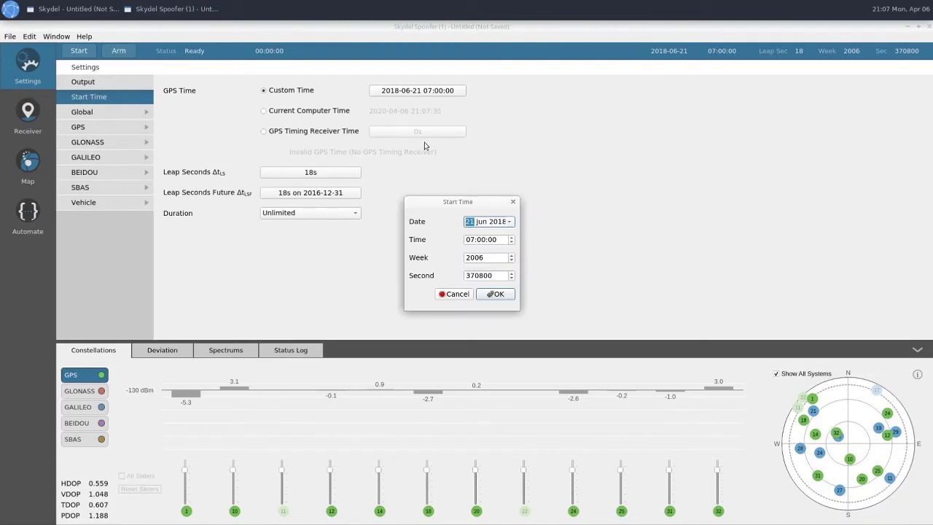
key("End")
key("BackSpace")
type("20")
left_click(469, 222)
left_click(495, 295)
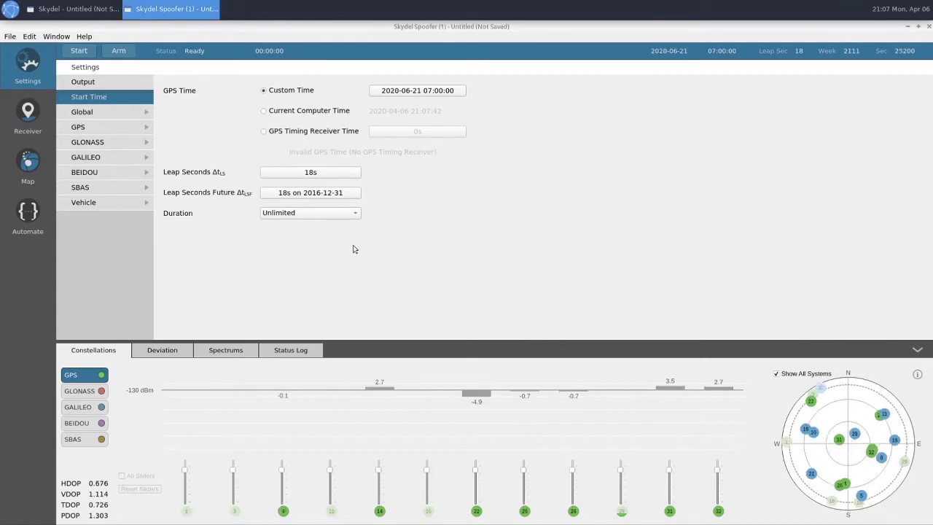
Change the spoofer instance's vehicle body trajectory to Vehicle Simulation.
left_click(101, 207)
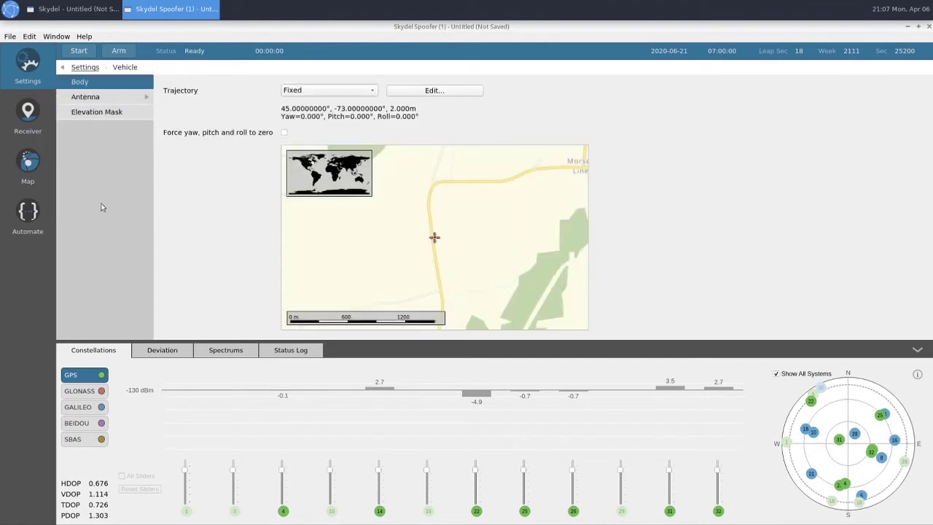
left_click(315, 92)
left_click(309, 127)
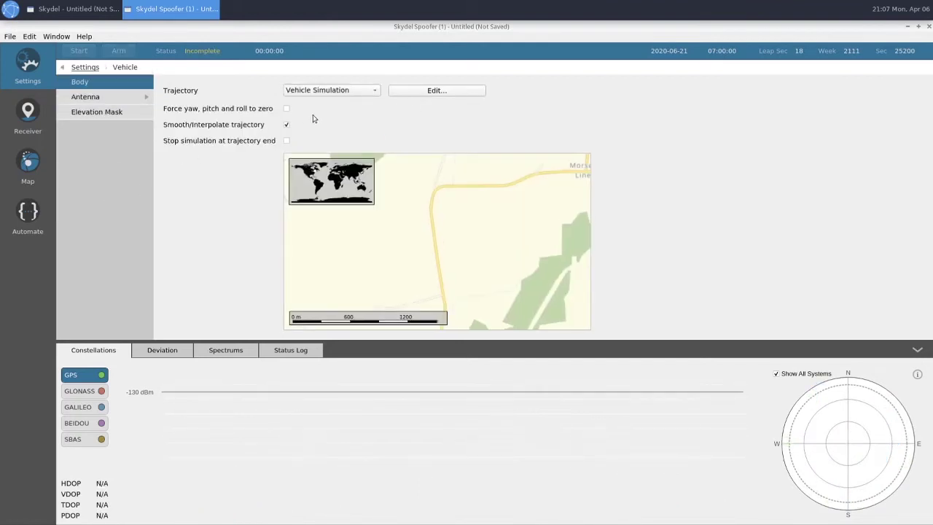
Import Spoof_Tutorial_Video_Trajectory_2.kml from the broadsim/SDX/Trajectories folder as the spoofer's vehicle route.
left_click(408, 93)
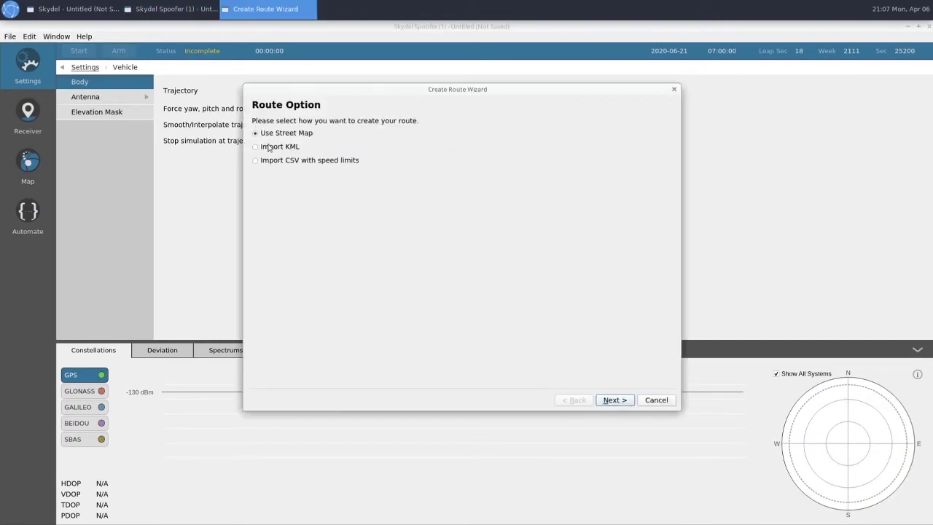
left_click(268, 148)
left_click(601, 400)
left_click(287, 124)
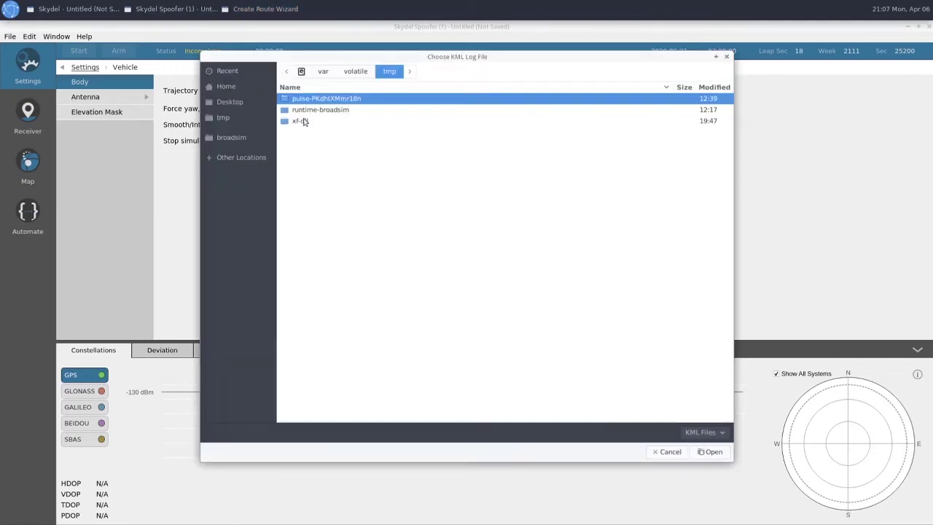
left_click(225, 137)
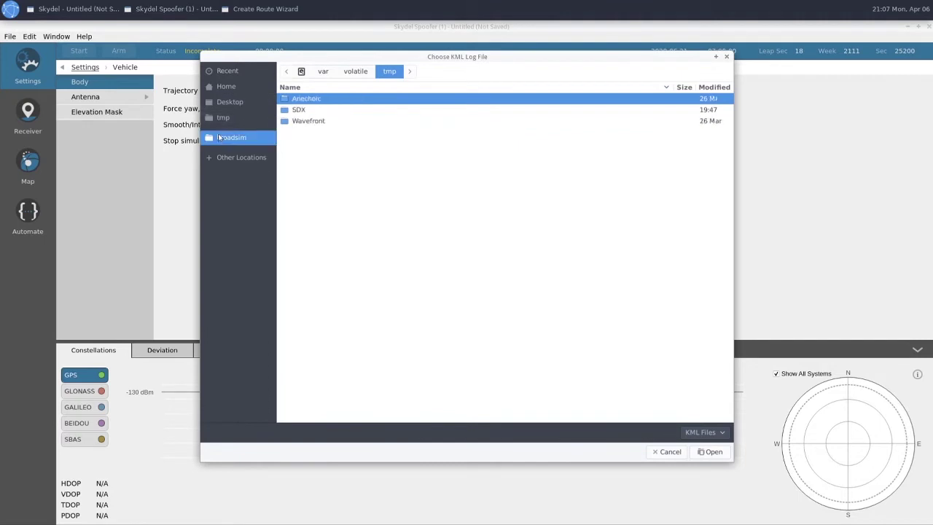
double_click(305, 111)
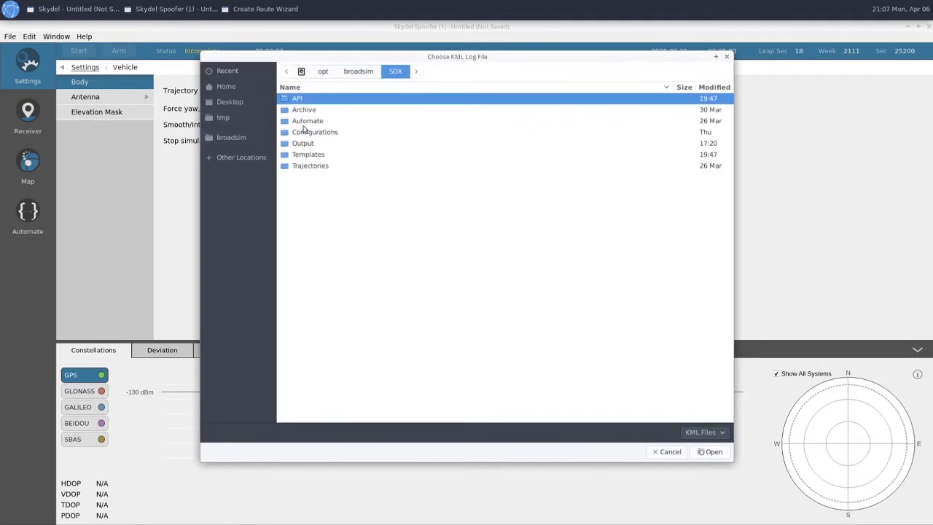
double_click(303, 165)
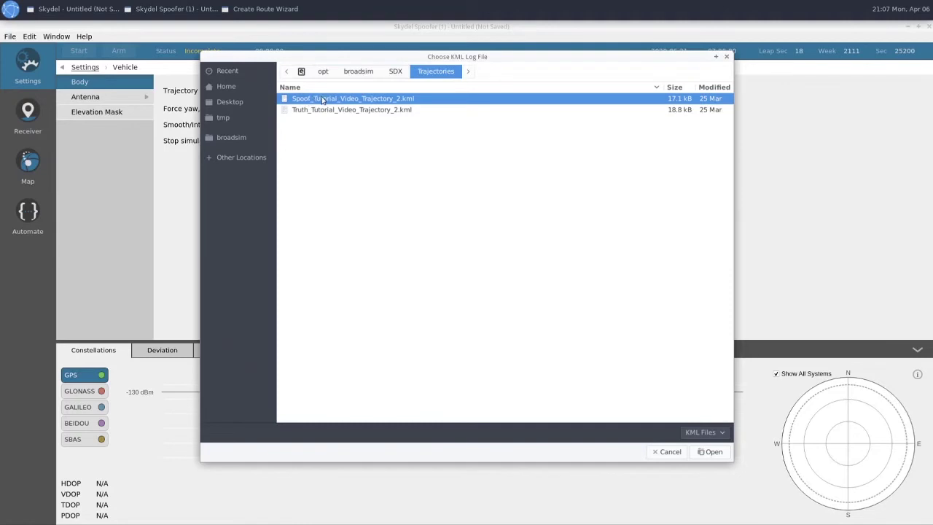
left_click(705, 451)
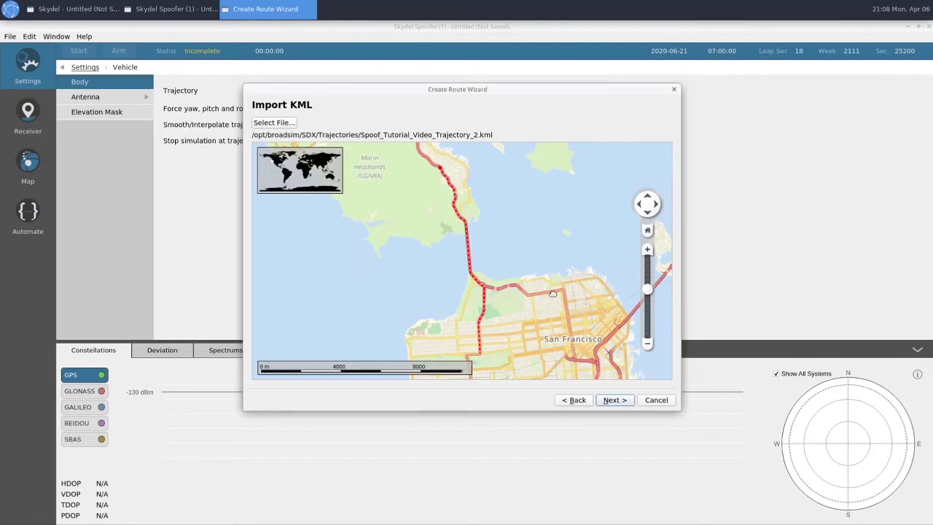
Set the spoofed vehicle's speed to 80 km/h, finish the route and return to the main settings list.
left_click(612, 401)
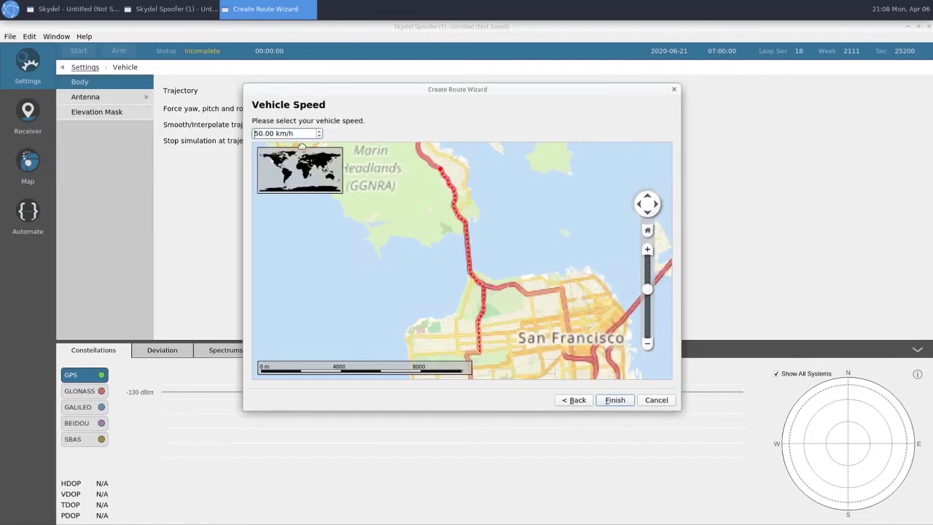
type("80")
left_click(614, 400)
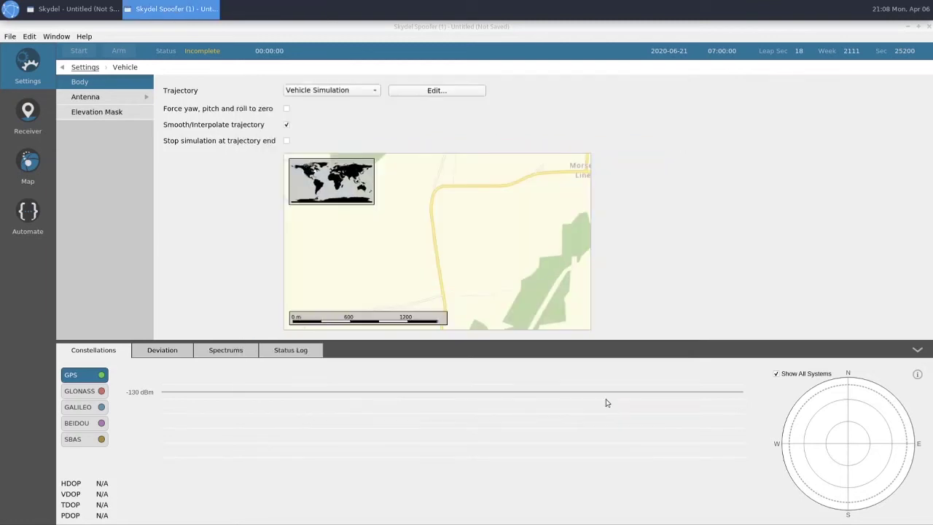
left_click(83, 68)
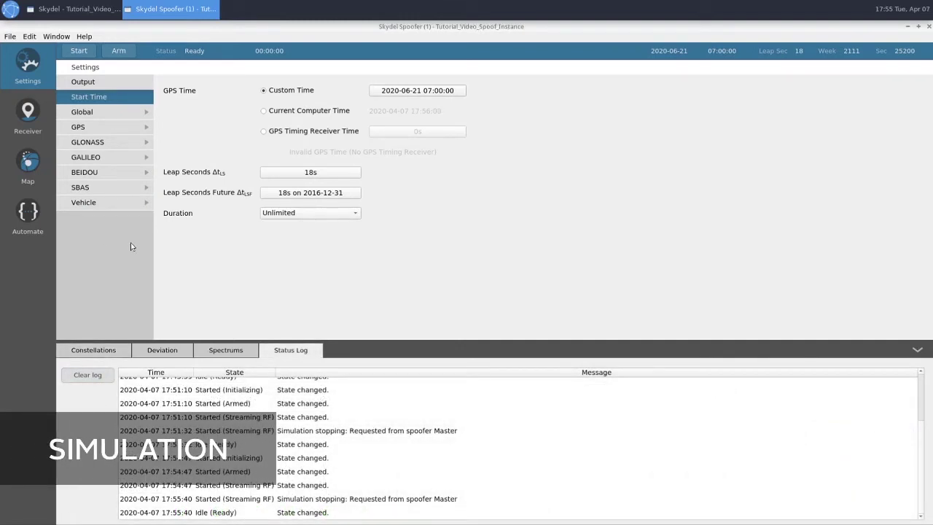
Switch to the truth instance and connect the u-blox receiver on port ttyACM0 at a baud rate of 115200.
left_click(73, 12)
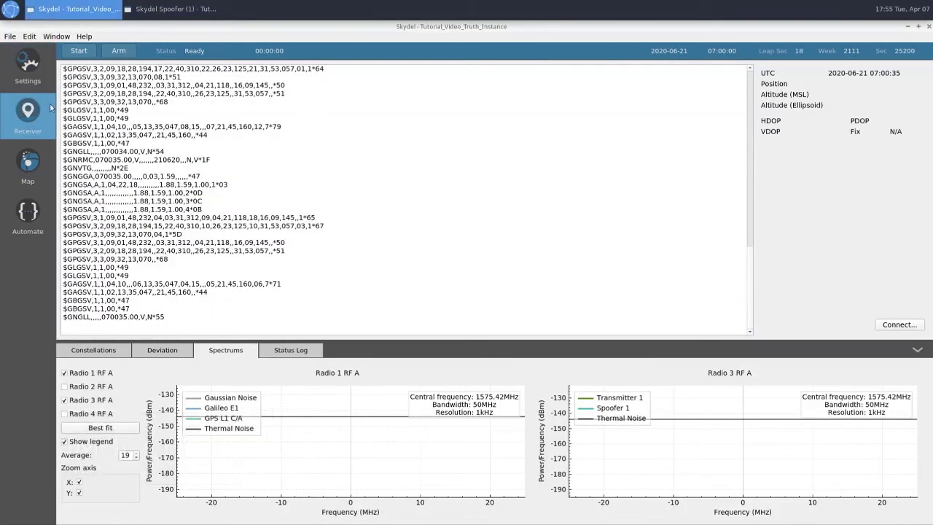
left_click(899, 325)
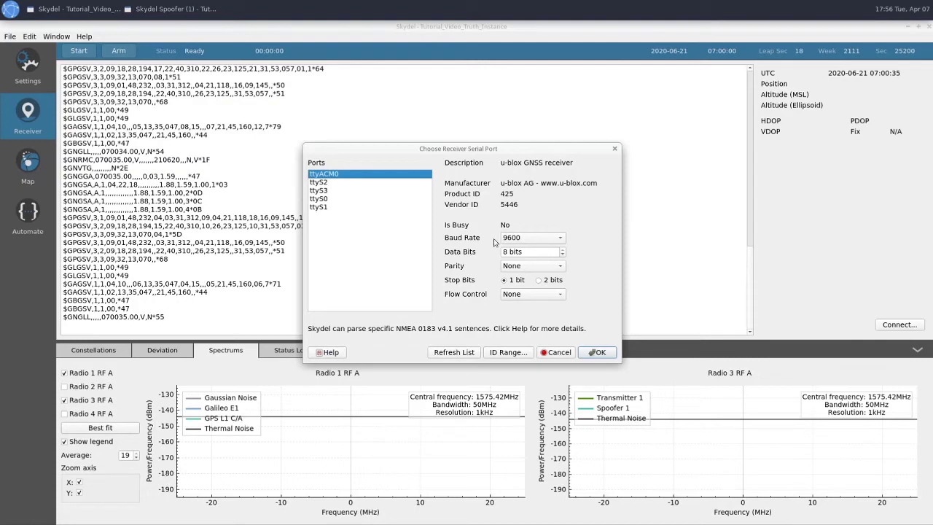
left_click(538, 240)
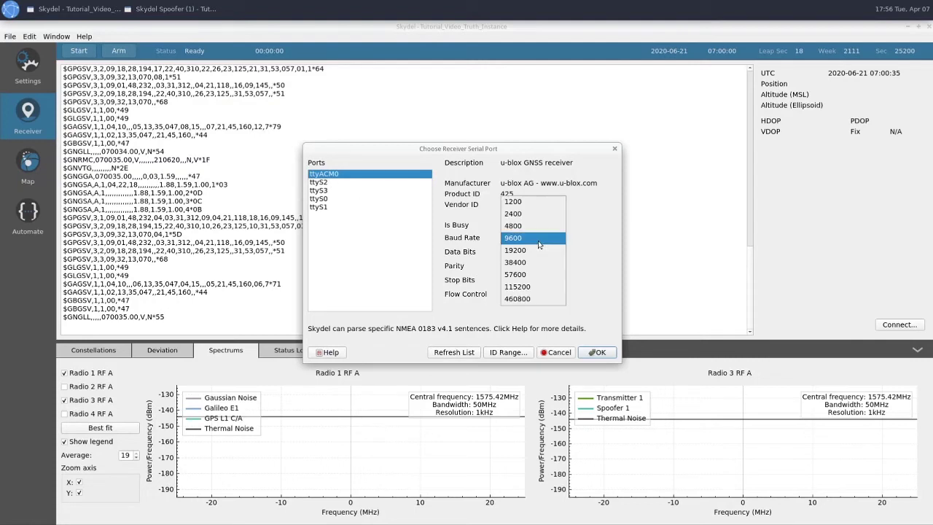
left_click(518, 291)
left_click(595, 352)
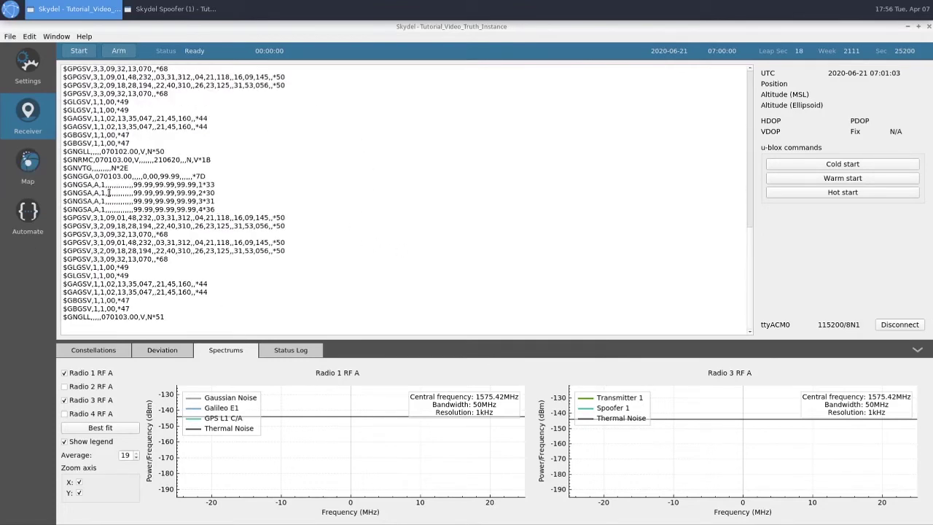
Start the simulation from the truth instance's map view and check that the spoofer instance is streaming too.
left_click(28, 164)
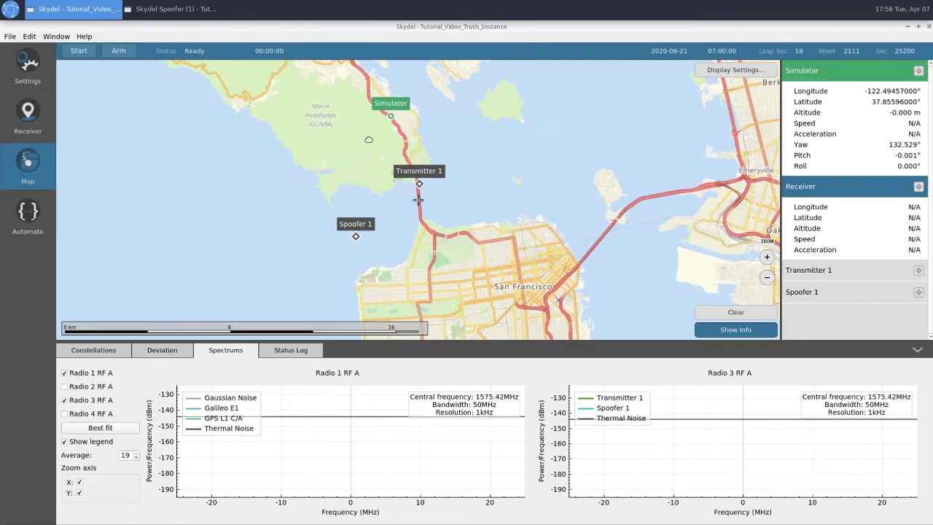
left_click(85, 57)
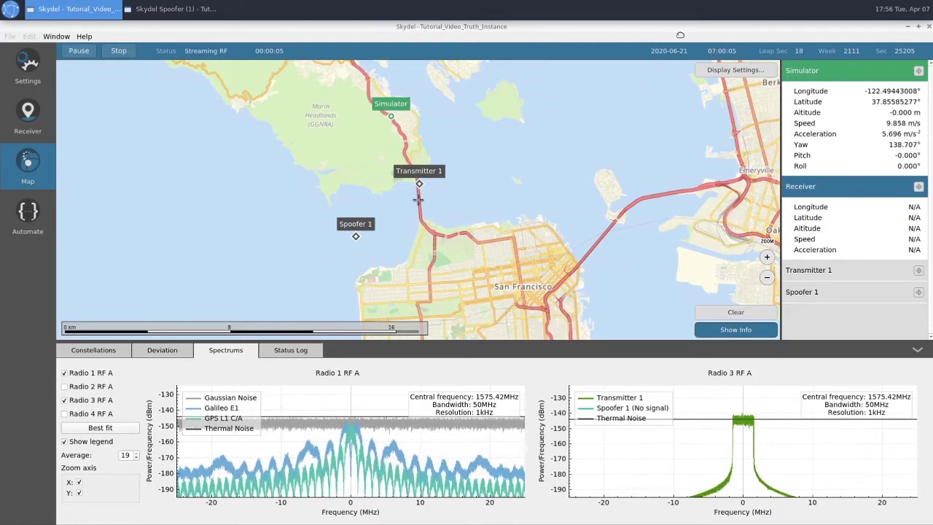
left_click(163, 10)
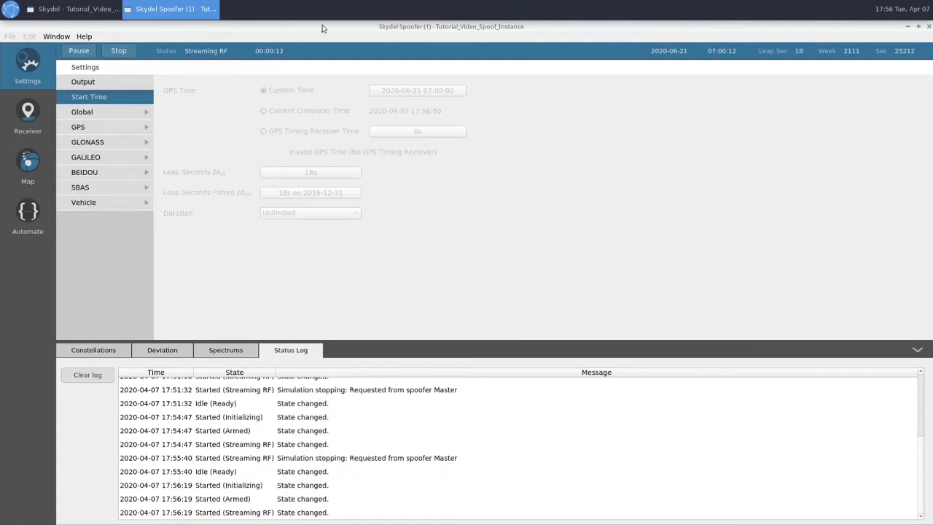
left_click(88, 10)
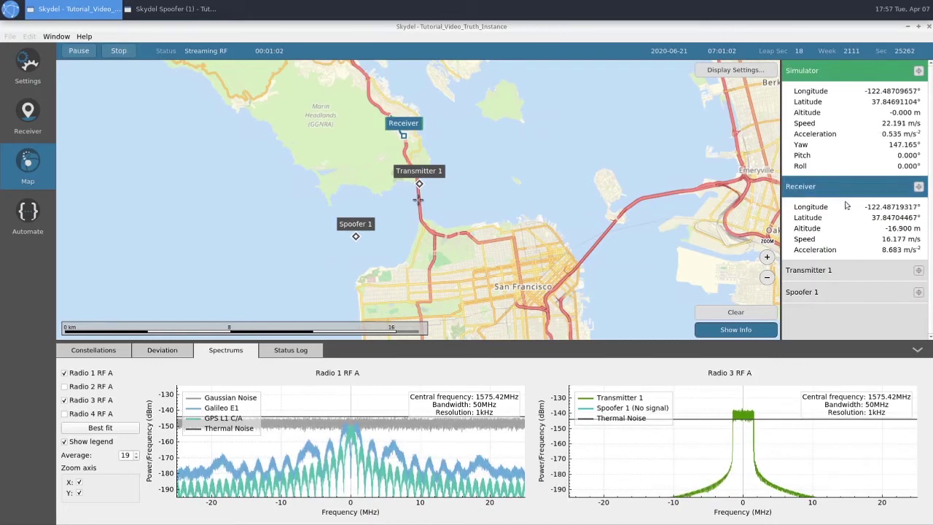
Examine the live details of Transmitter 1 and Spoofer 1 on the map, expanding Transmitter 1's received power breakdown.
left_click(828, 271)
scroll(827, 275, "down", 2)
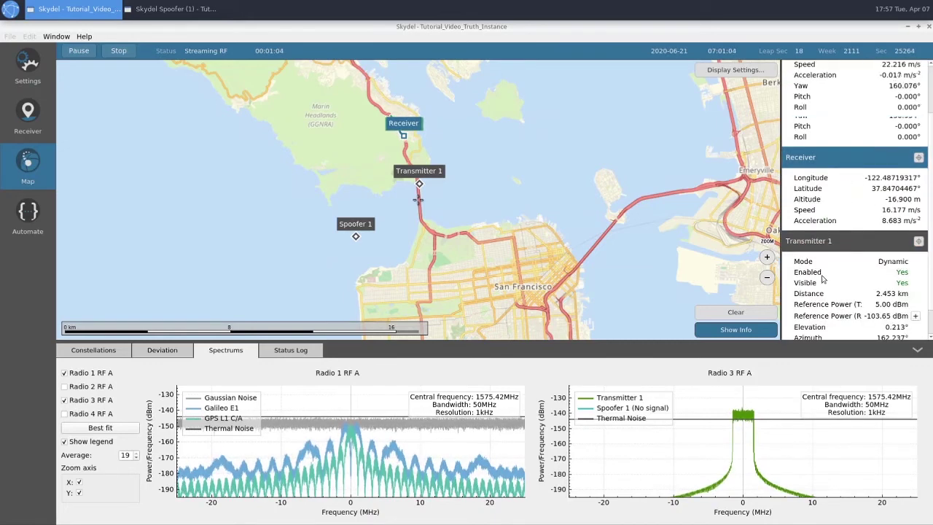
left_click(820, 328)
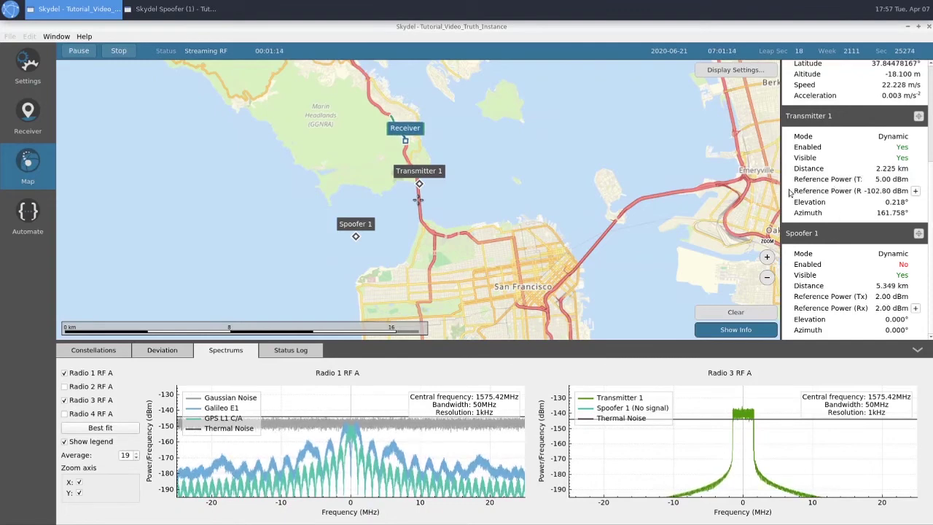
left_click(915, 191)
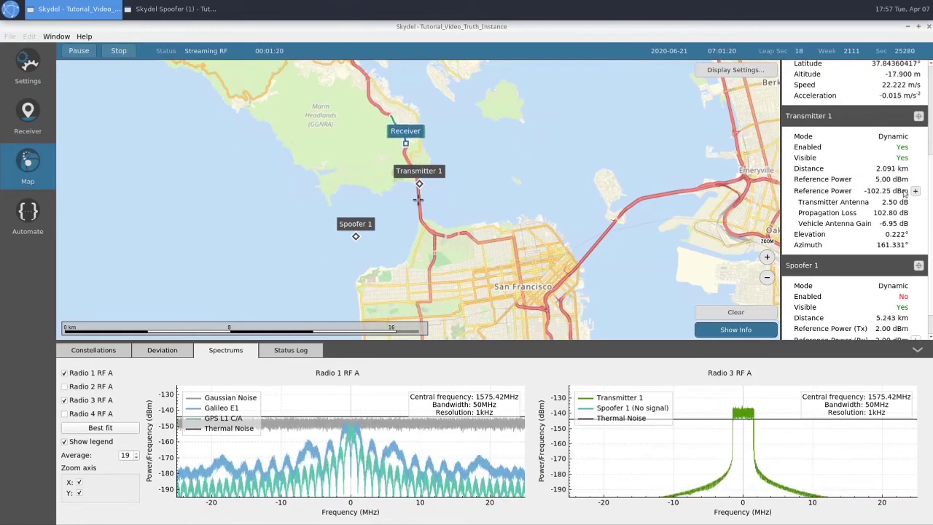
Show the receiver's signal levels for GPS and Galileo and watch the vehicle approach Transmitter 1 close up on the map.
left_click(94, 357)
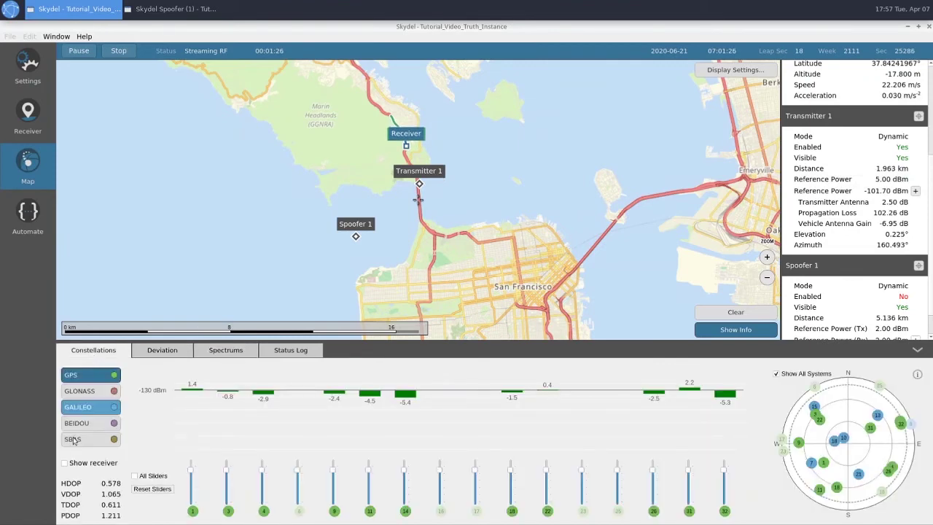
left_click(65, 464)
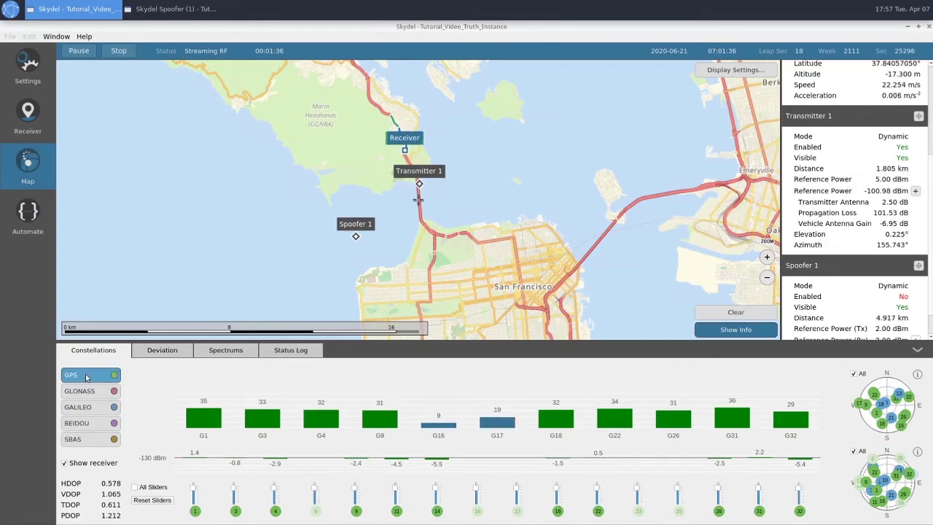
left_click(81, 413)
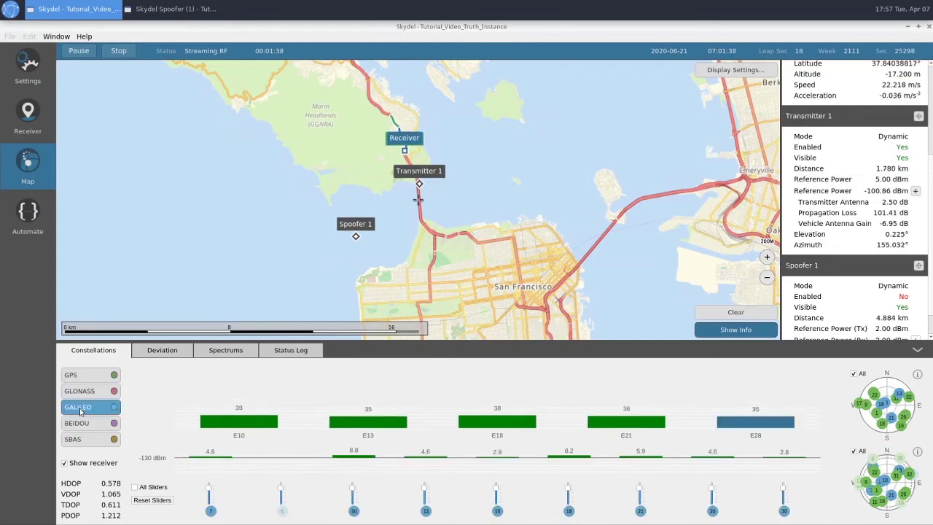
left_click(87, 376)
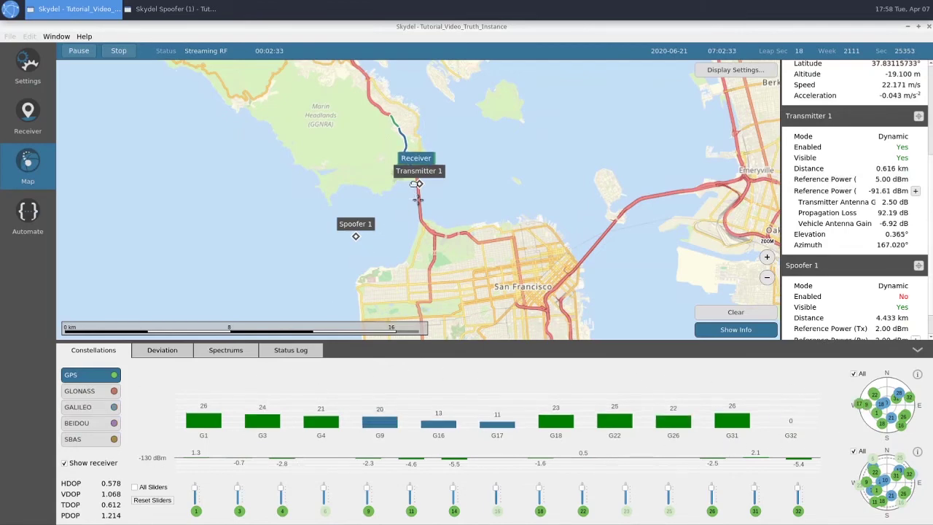
scroll(413, 186, "up", 1)
scroll(413, 184, "up", 1)
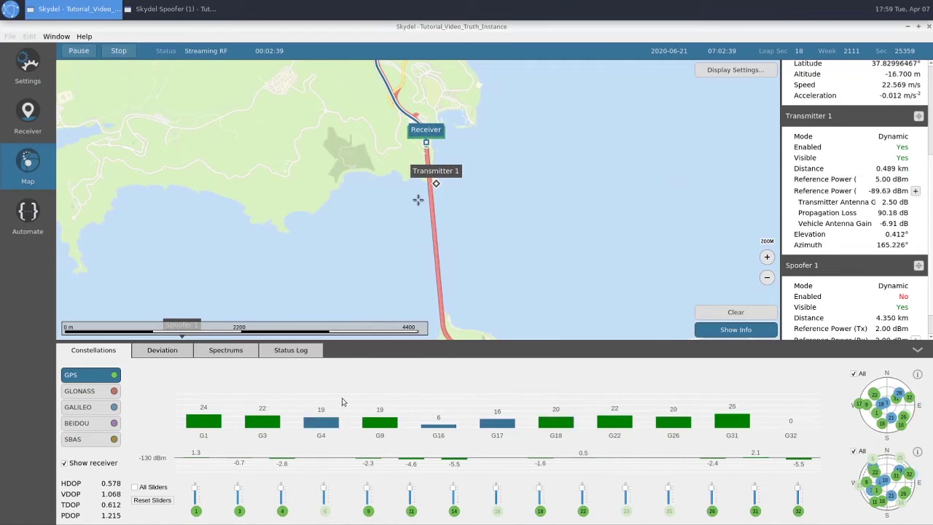
Enable Spoofer 1 in its general settings on the truth instance while the simulation is running.
left_click(28, 69)
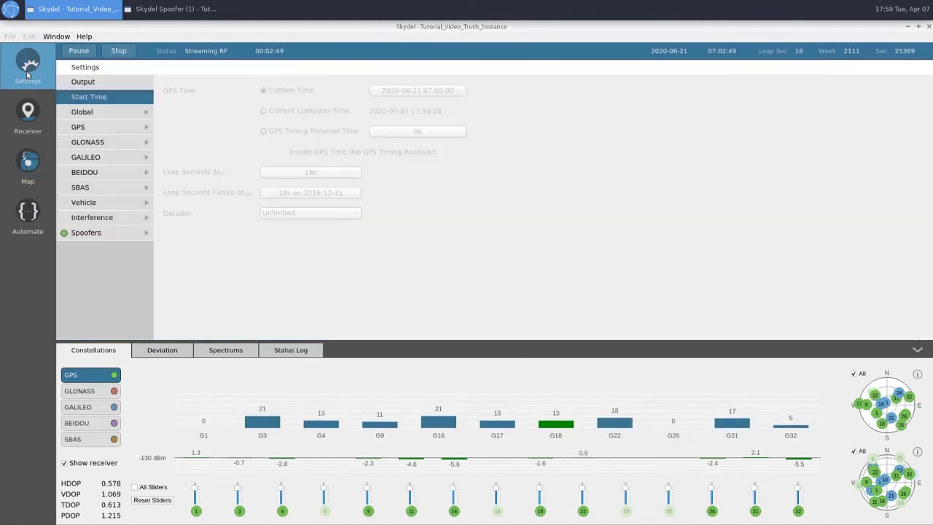
left_click(91, 234)
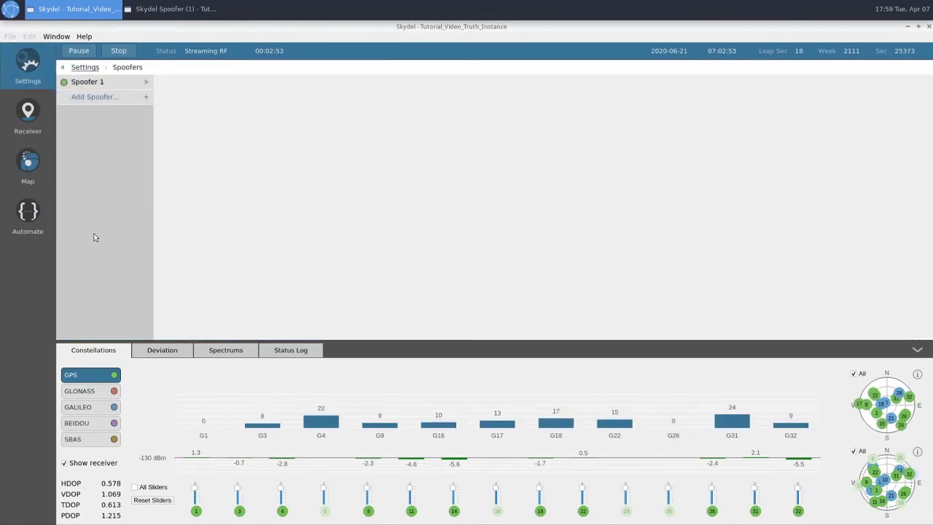
left_click(111, 84)
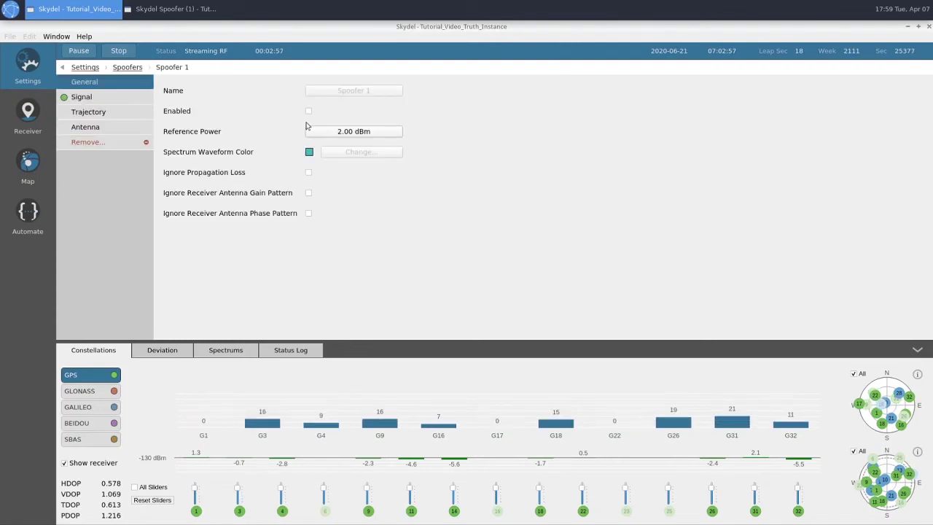
left_click(308, 112)
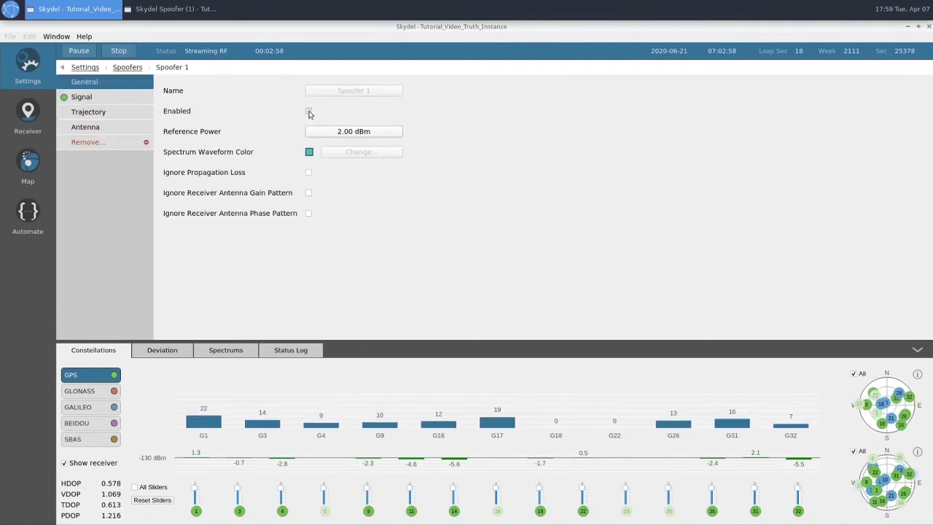
Examine the radio spectrums on the truth instance's map view, bring Spoofer 1 into view and read its live details.
left_click(40, 178)
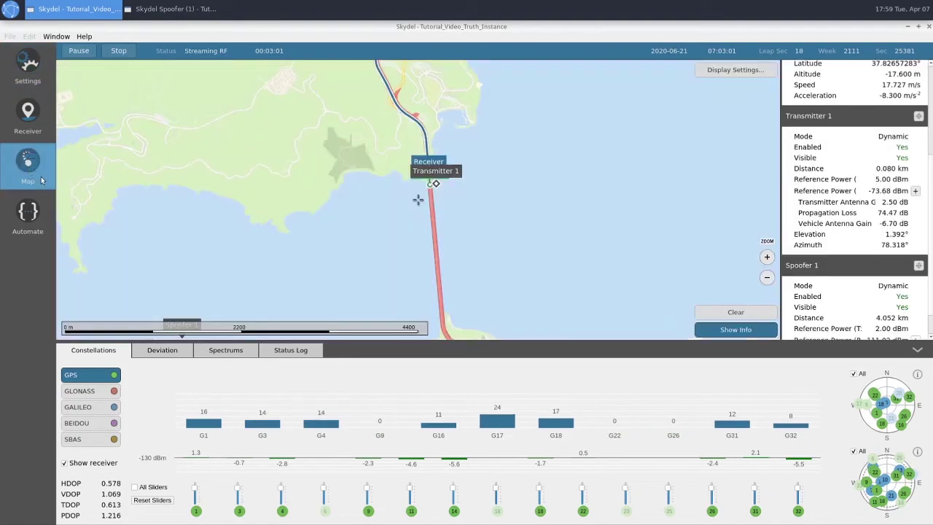
left_click(220, 353)
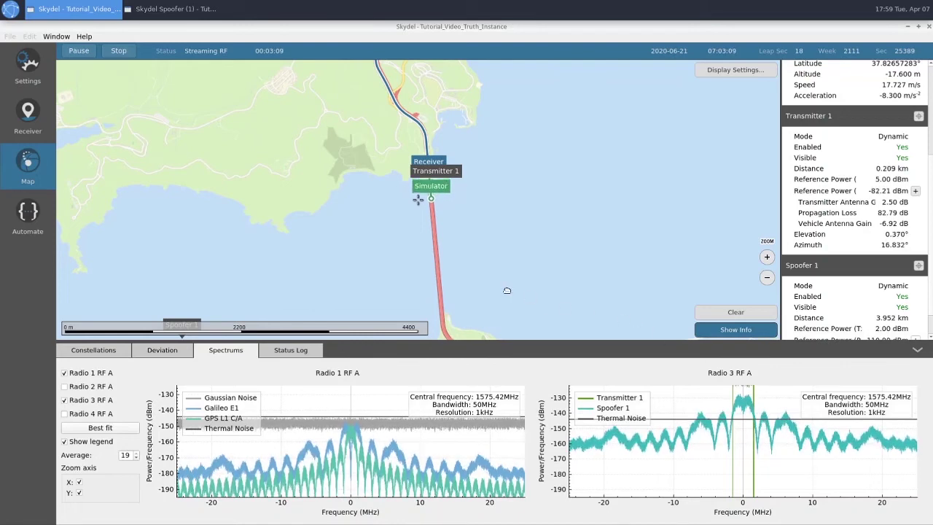
scroll(496, 286, "down", 1)
left_click_drag(451, 257, 433, 214)
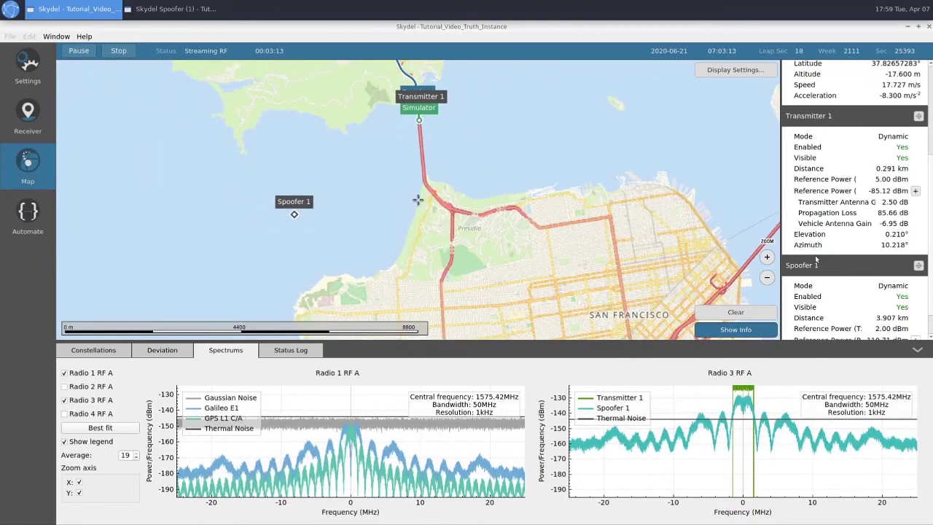
scroll(838, 310, "down", 1)
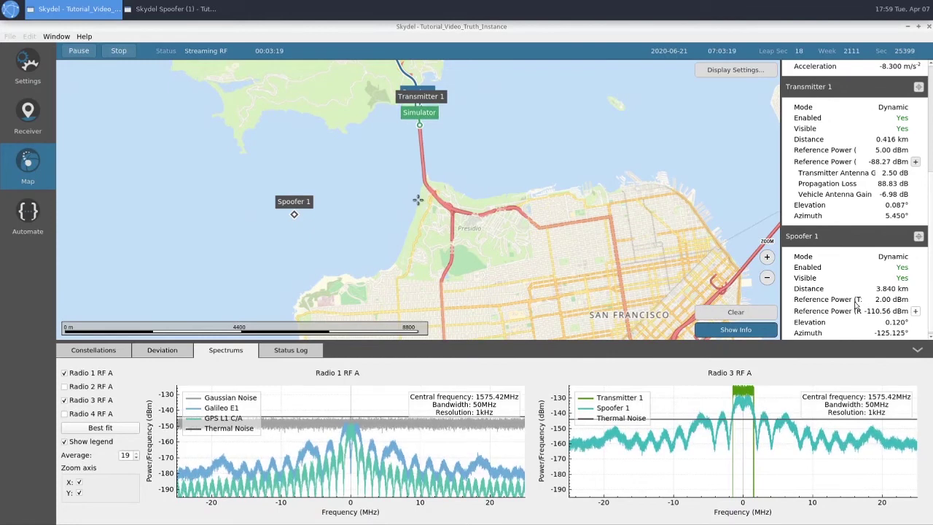
Examine the receiver's GPS signal levels and its latitude, longitude and altitude deviation plot, rescaling the plot to show the altitude curve.
left_click(94, 351)
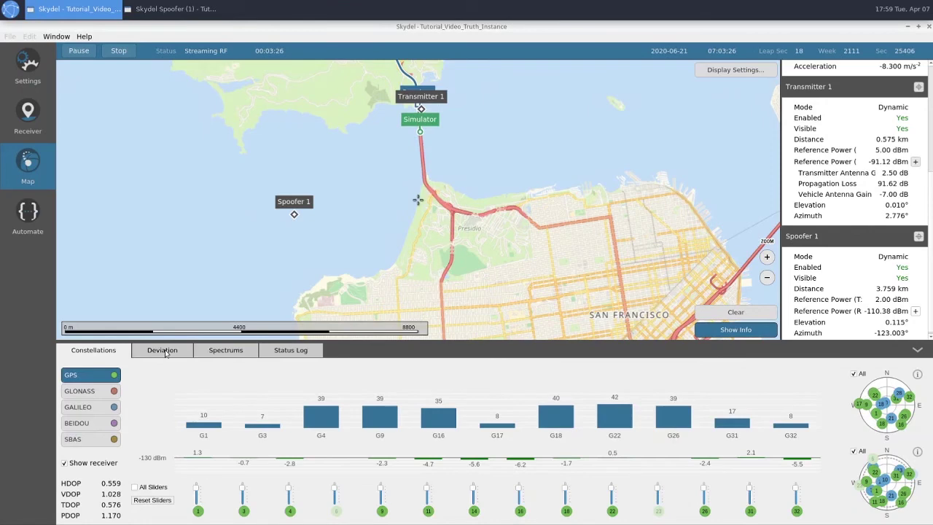
left_click(163, 351)
scroll(374, 435, "up", 2)
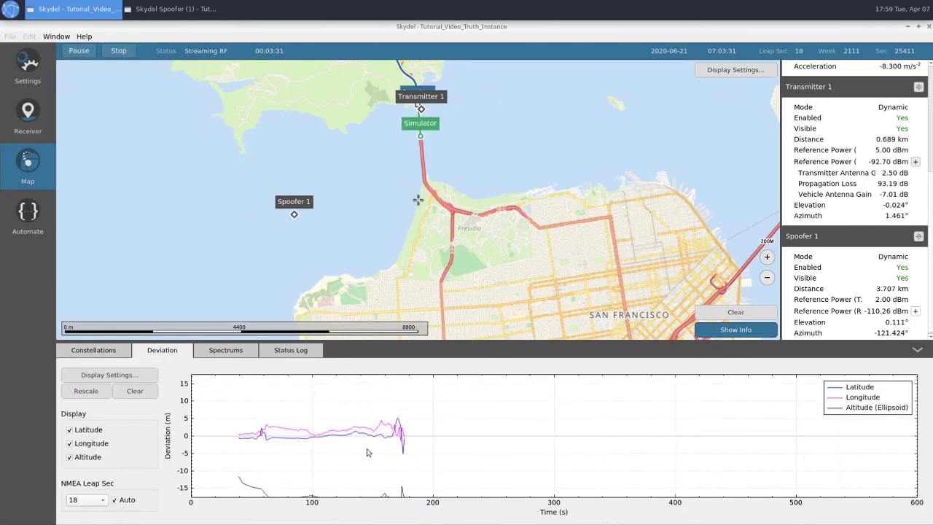
scroll(375, 451, "down", 1)
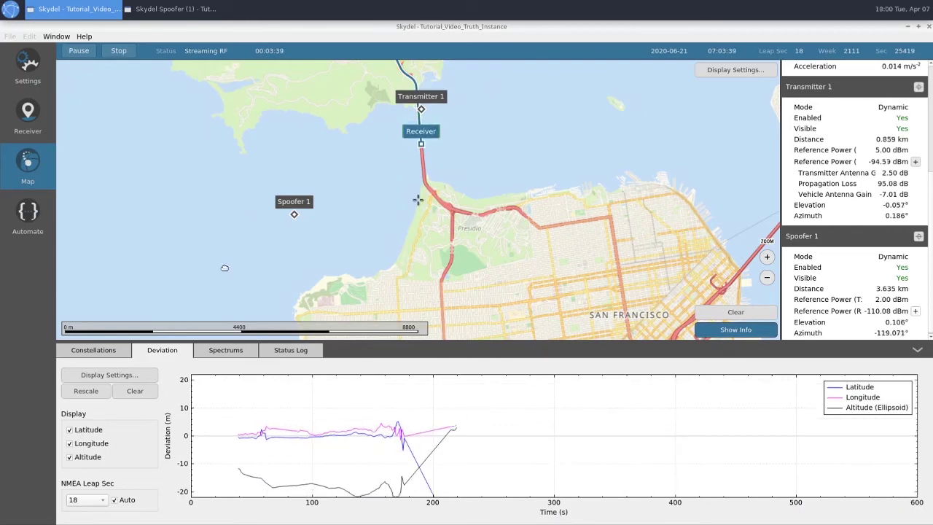
left_click(91, 354)
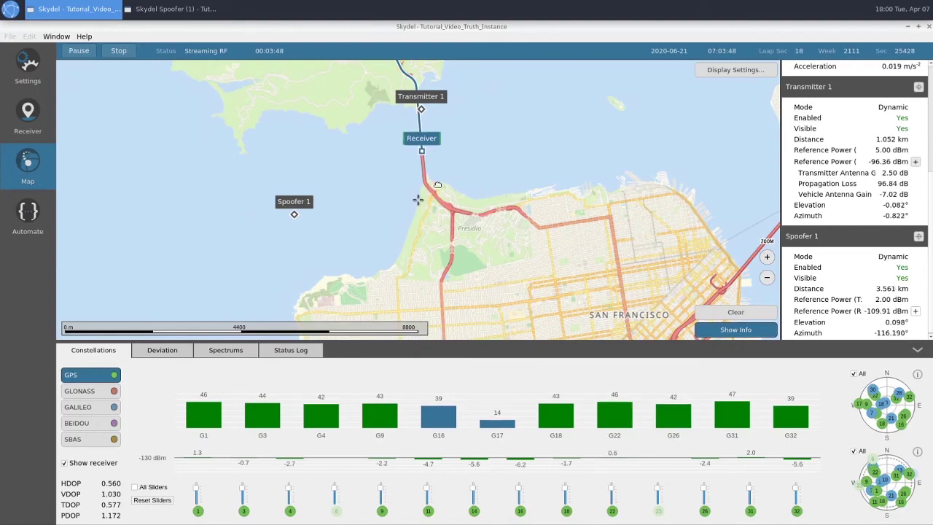
Check the spoofed position on the spoofer instance's map, and examine the receiver's deviation plot and GPS signal levels in the truth instance.
left_click(179, 10)
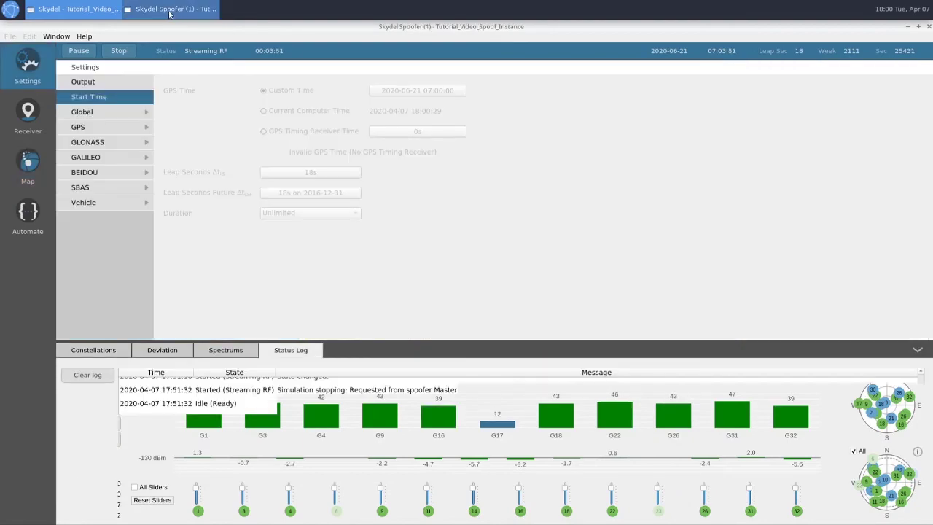
left_click(28, 164)
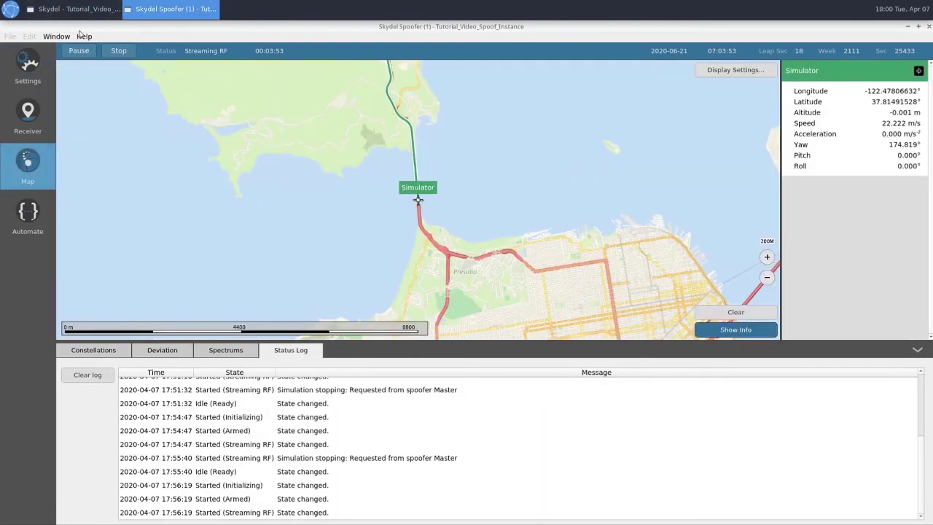
key("alt+Tab")
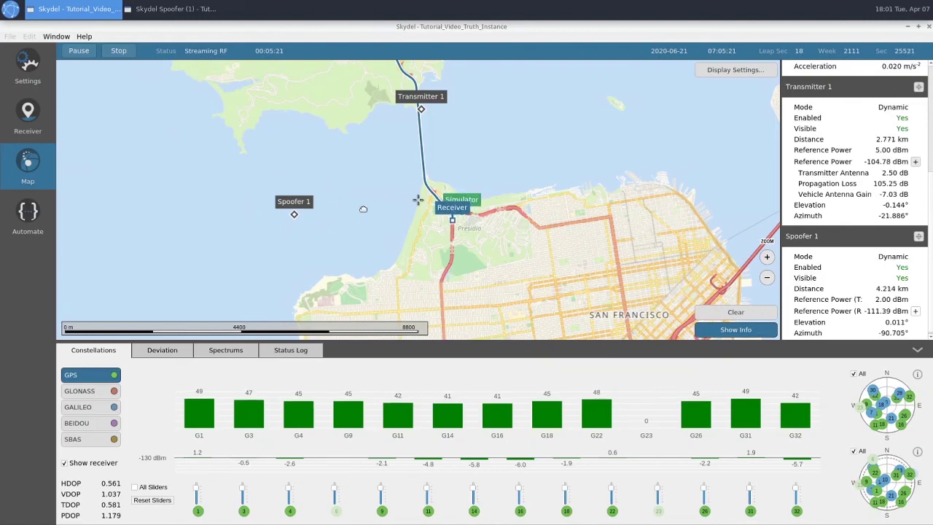
left_click(163, 350)
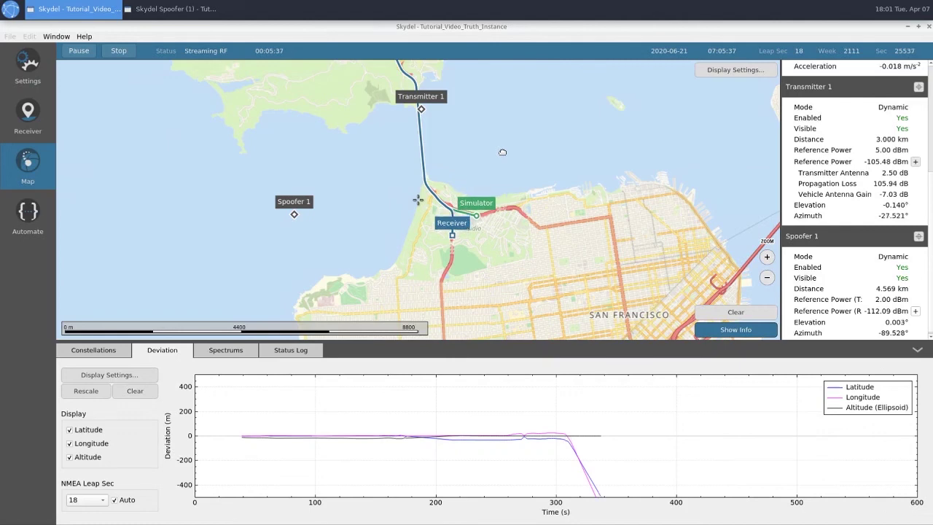
left_click(93, 350)
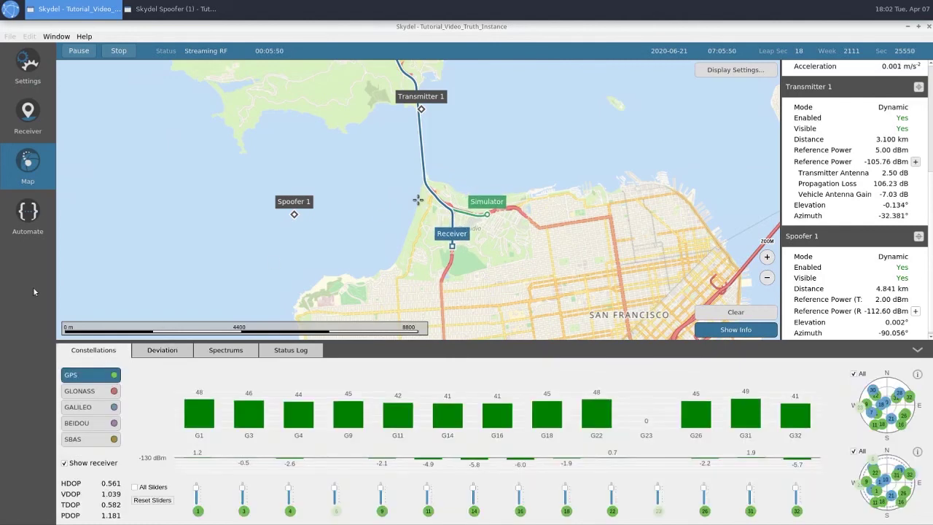